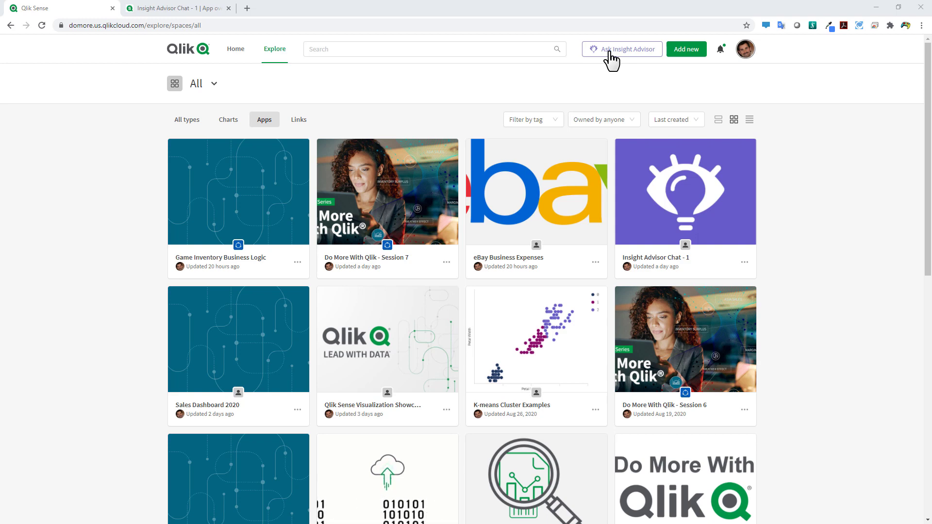
Step: List the apps available in Insight Advisor Chat and check the Insights capabilities of the Insight Advisor Chat - 1 app
click(609, 53)
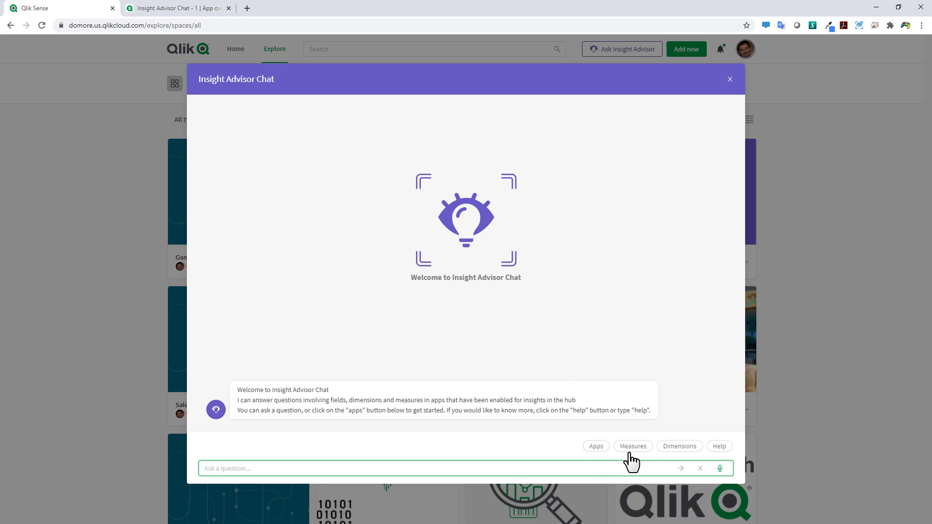
click(602, 450)
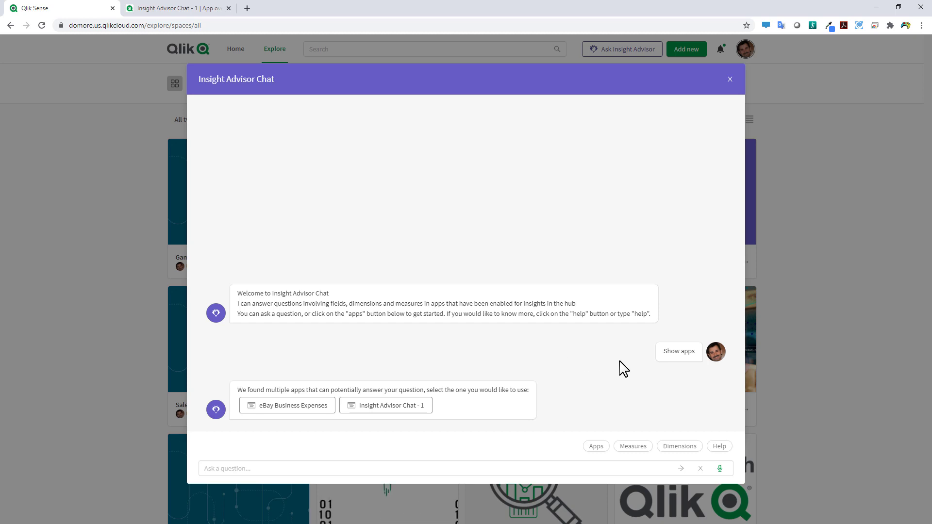
click(178, 11)
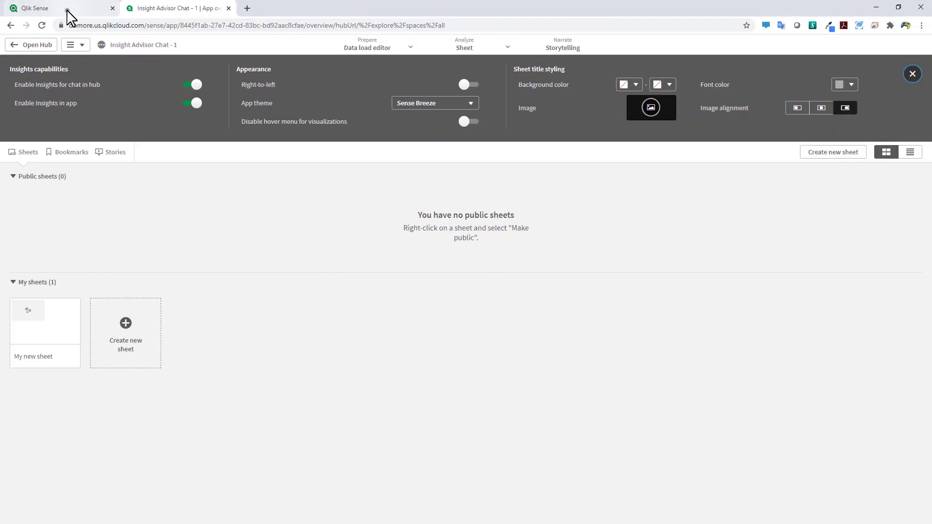
click(209, 31)
Step: Ask the chat "how many customers this year"
click(242, 469)
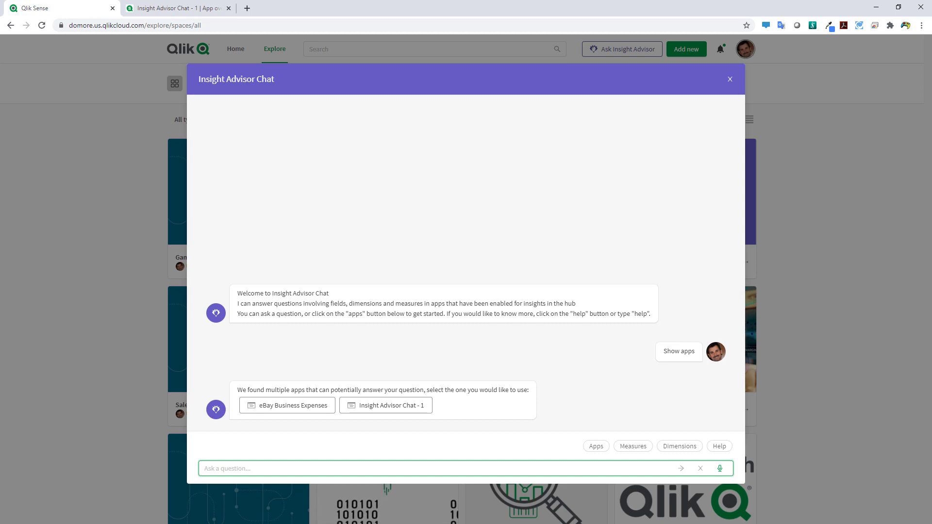
text(how many cu)
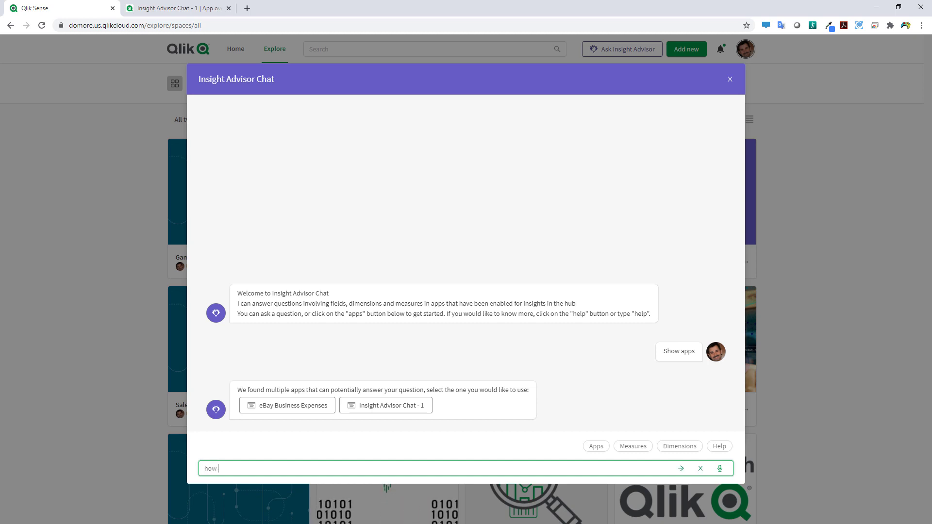
text(stomers this y)
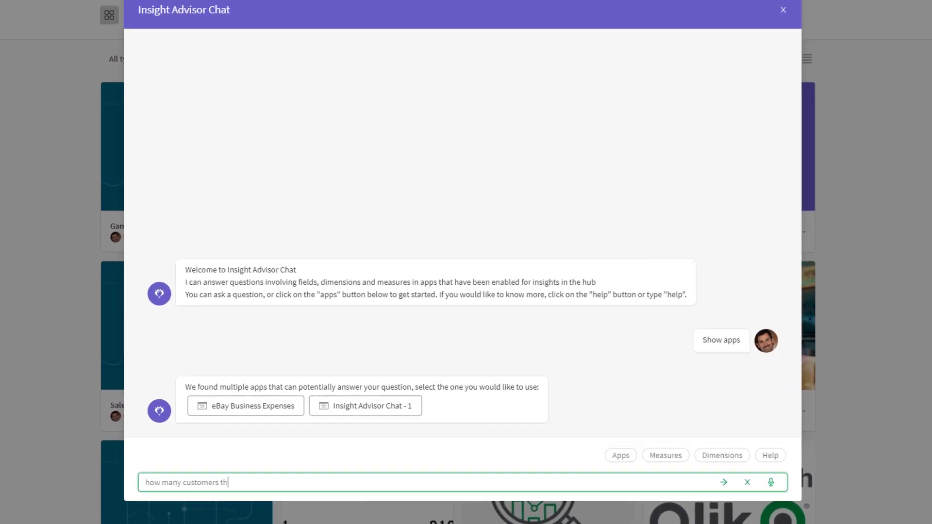
text(ear)
key(Return)
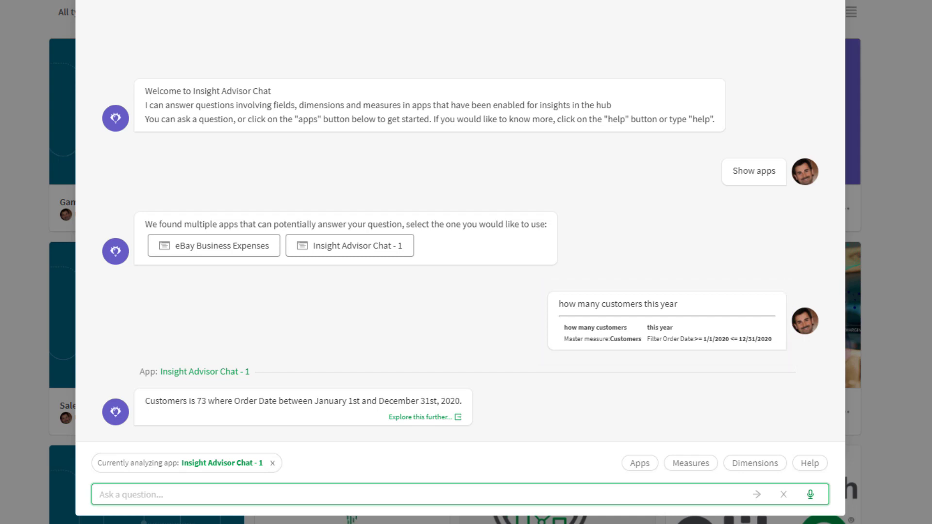
Step: Ask the chat "how many customers purchased babywear this year", followed by "how about sportwear"
click(421, 492)
text(how many customer)
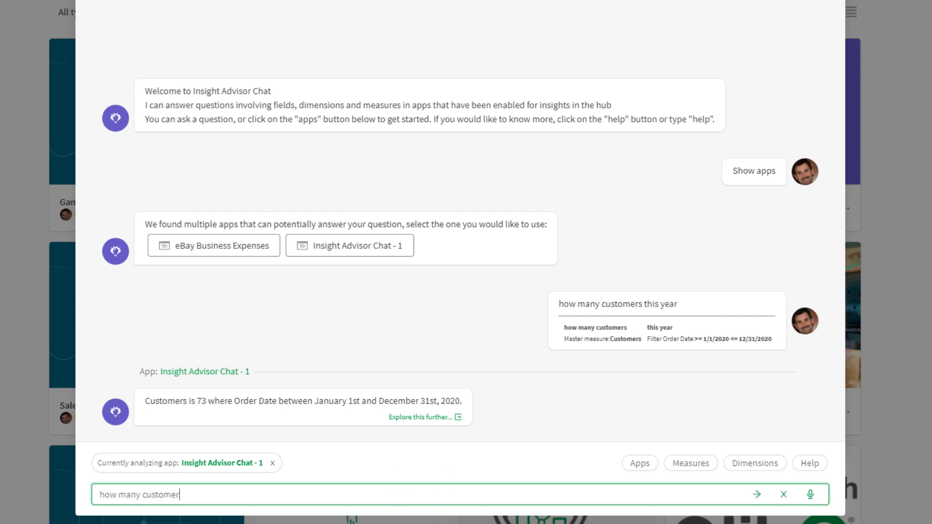
text(s purchased babywear this year)
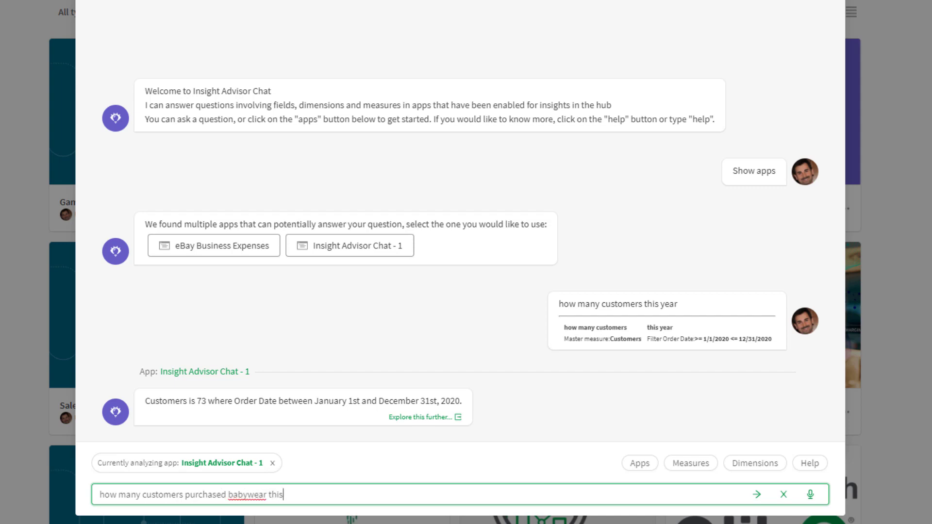
key(Return)
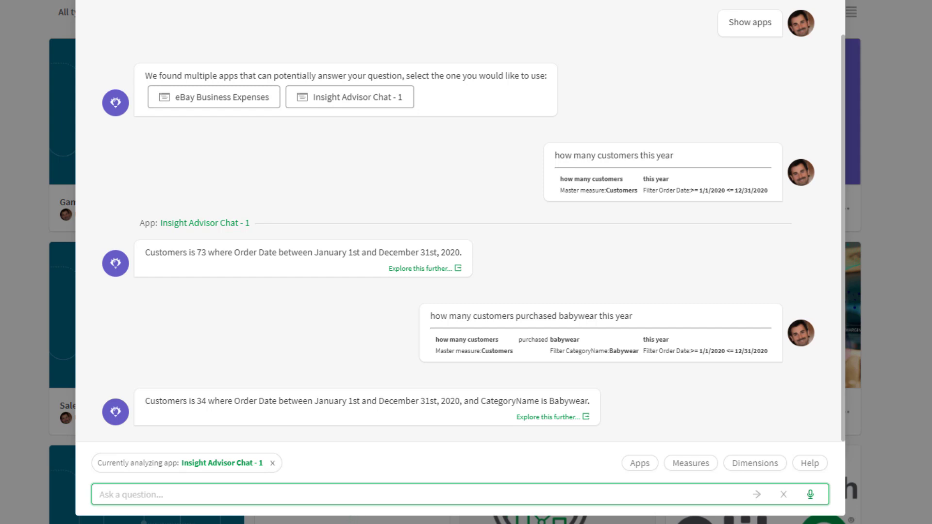
text(how about sportwear)
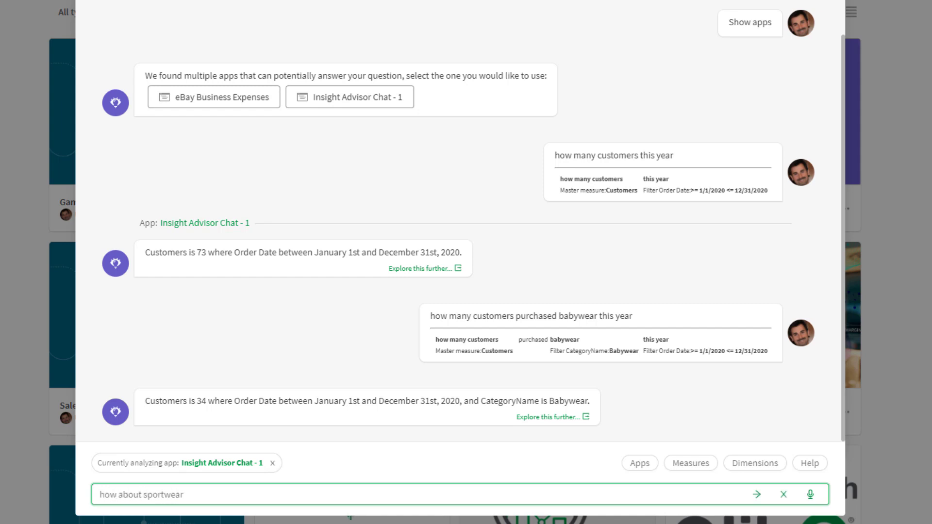
key(Return)
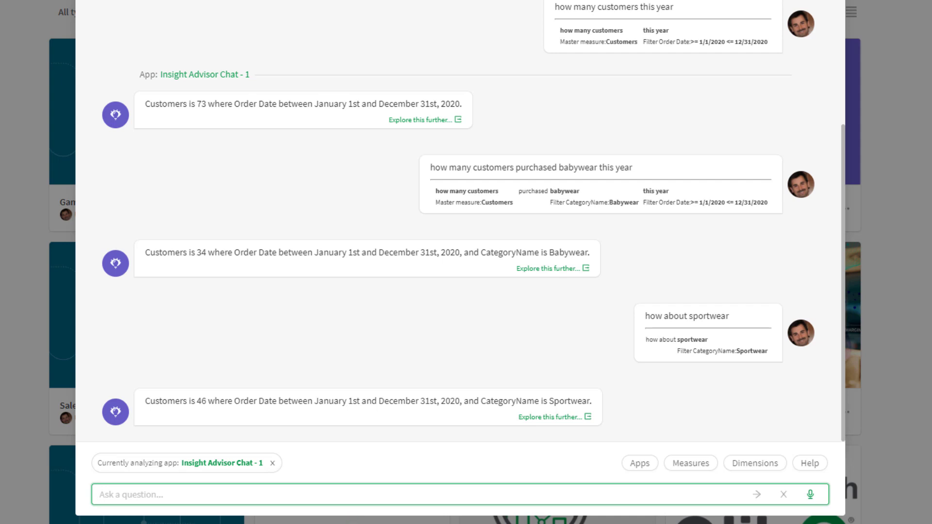
Step: Ask the chat "show me my sales", followed by "top 5 sales > 3K for products"
text(show me my sales)
key(Return)
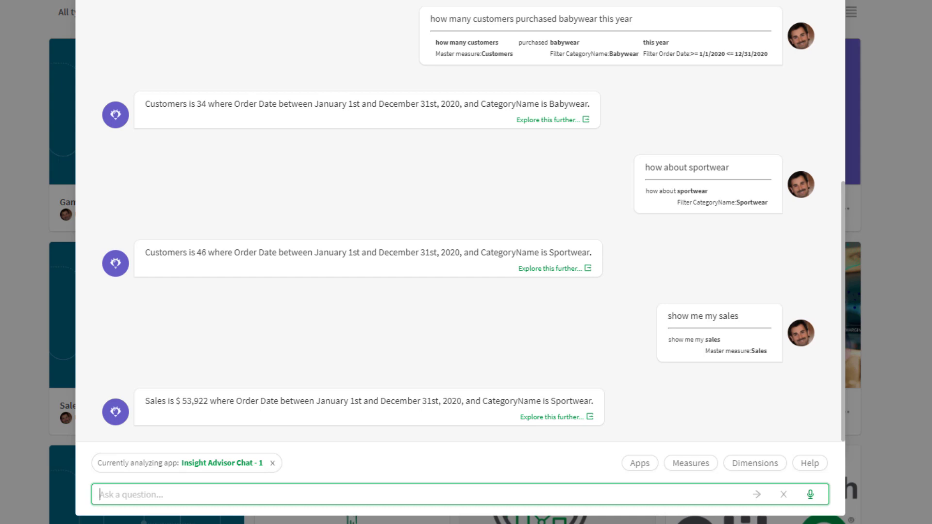
text(top 5 sales > 3K for products)
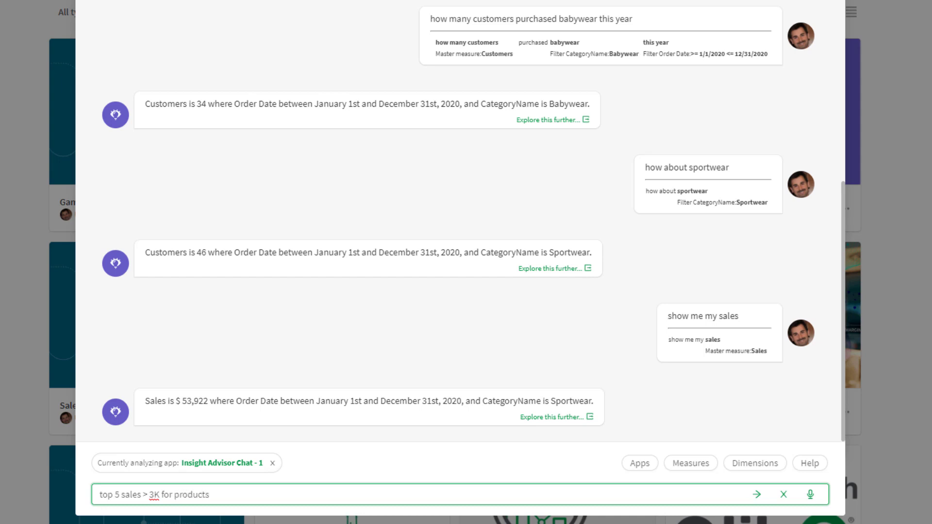
key(Return)
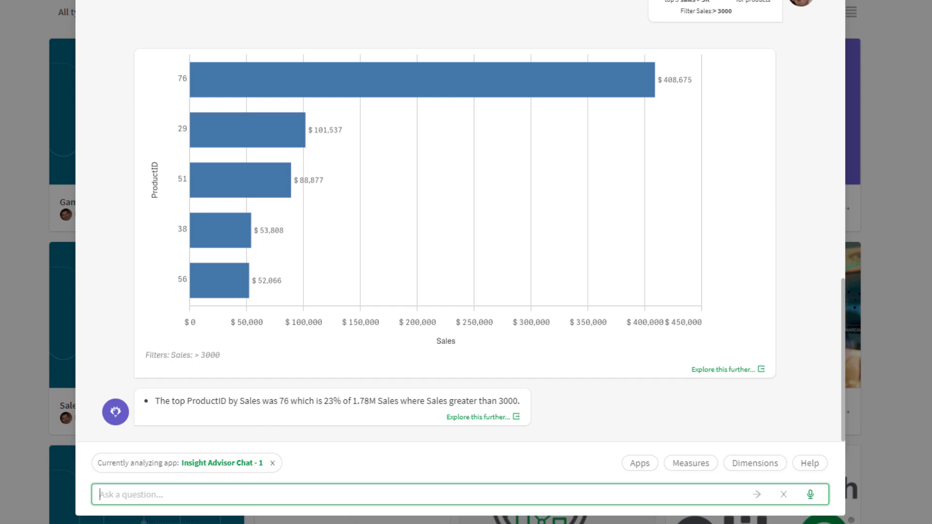
Step: Ask the chat "compare sales and cost by product this year" and explore the answer further in the app's Insights view
click(436, 495)
text(compare sales and cost )
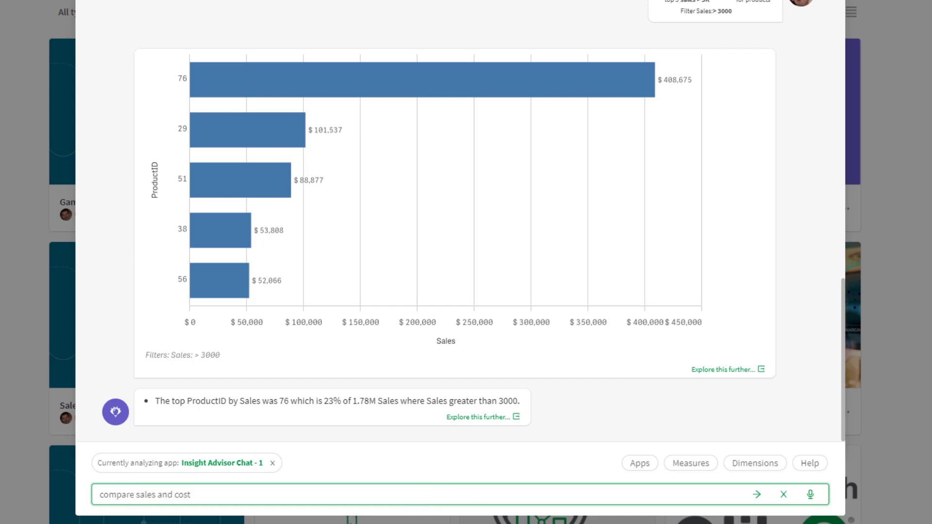
text(by product this year)
key(Return)
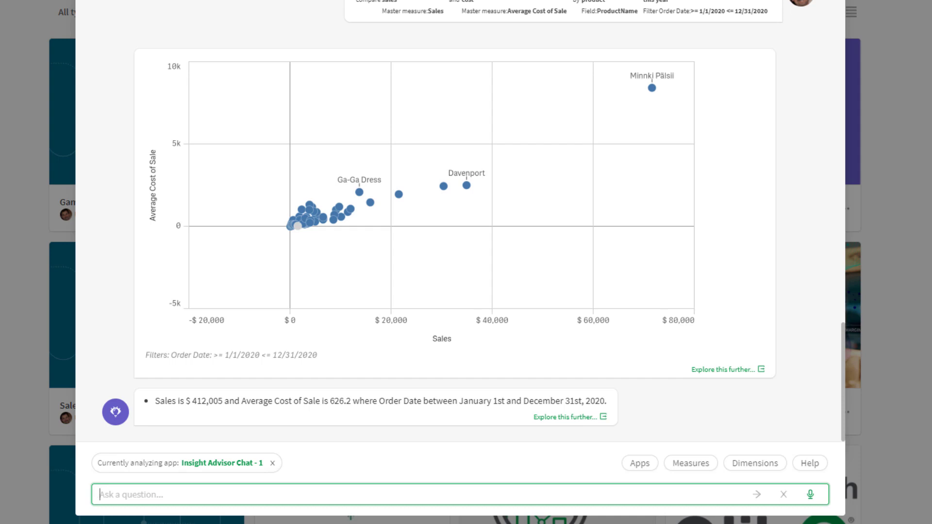
click(549, 416)
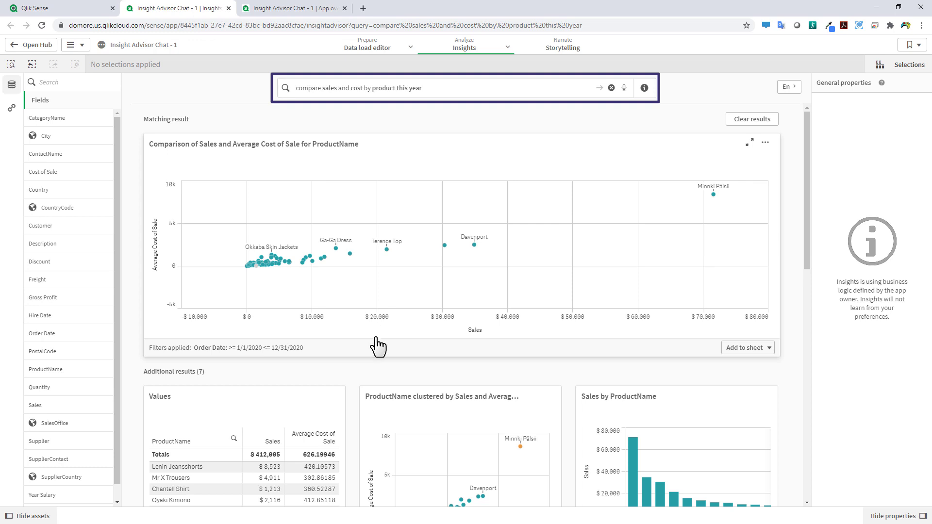
scroll(374, 343, down, 2)
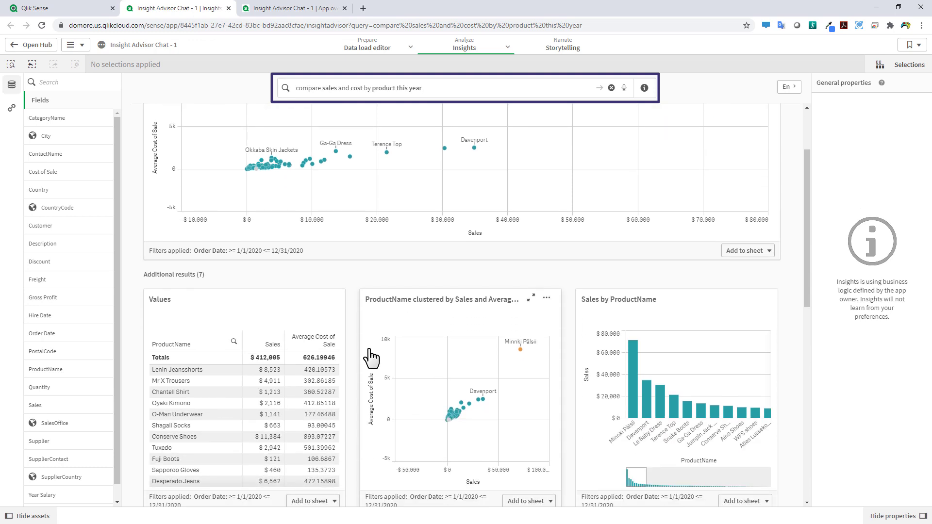
scroll(374, 354, up, 2)
Step: Select the products with sales between about $7,196 and $15,385 on the scatter plot's Sales axis
click(294, 321)
drag(294, 321, 346, 334)
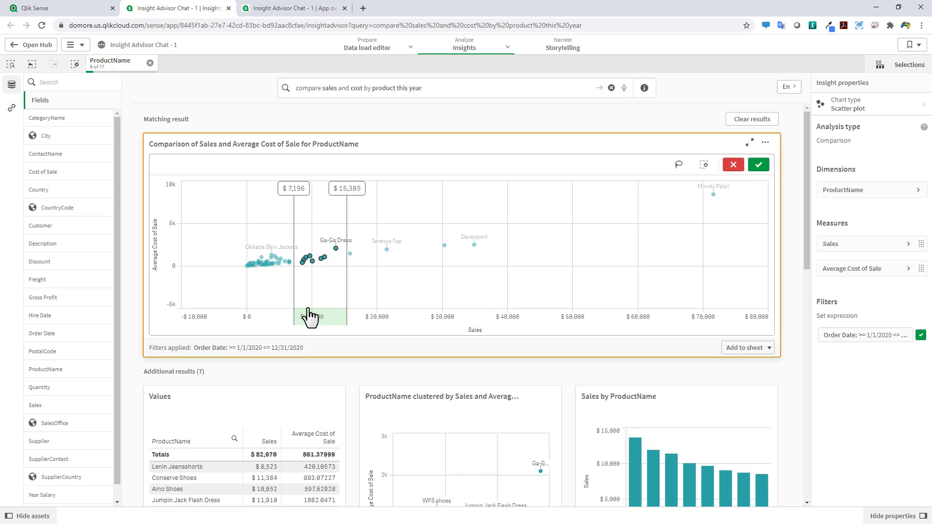
Step: Change the scatter plot's dimension from ProductName to Country and turn off the Order Date filter
click(837, 191)
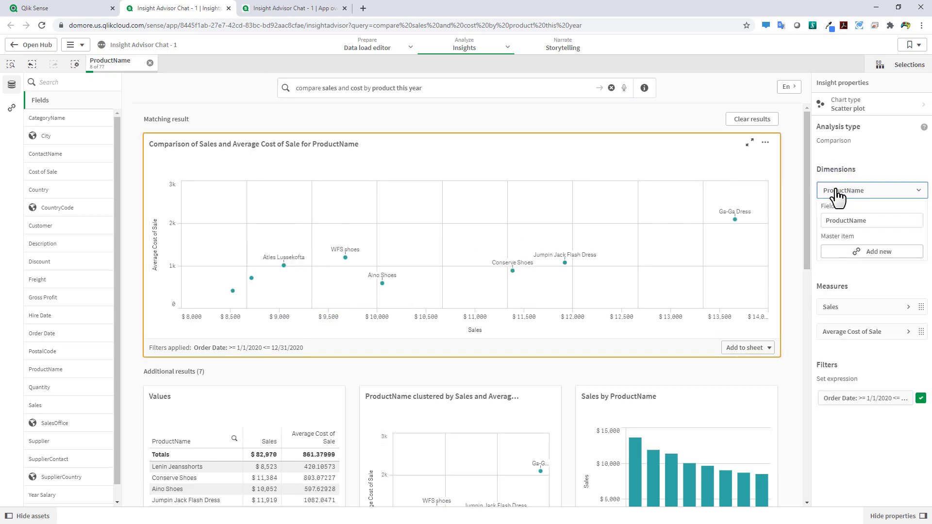
click(918, 194)
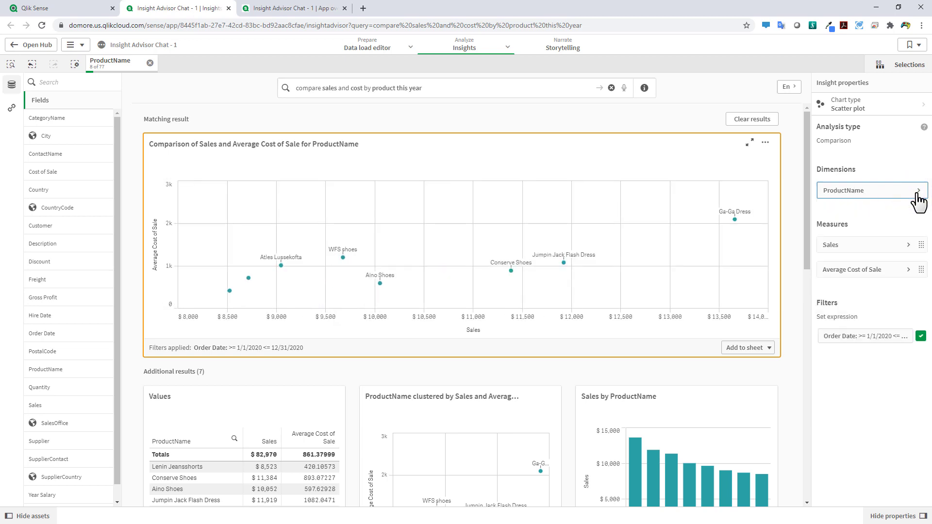
click(916, 190)
click(881, 221)
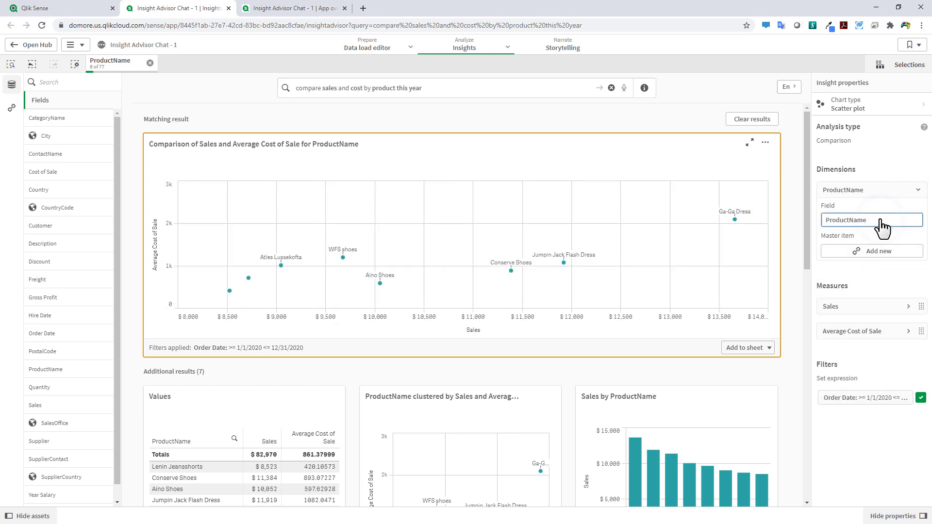
click(851, 354)
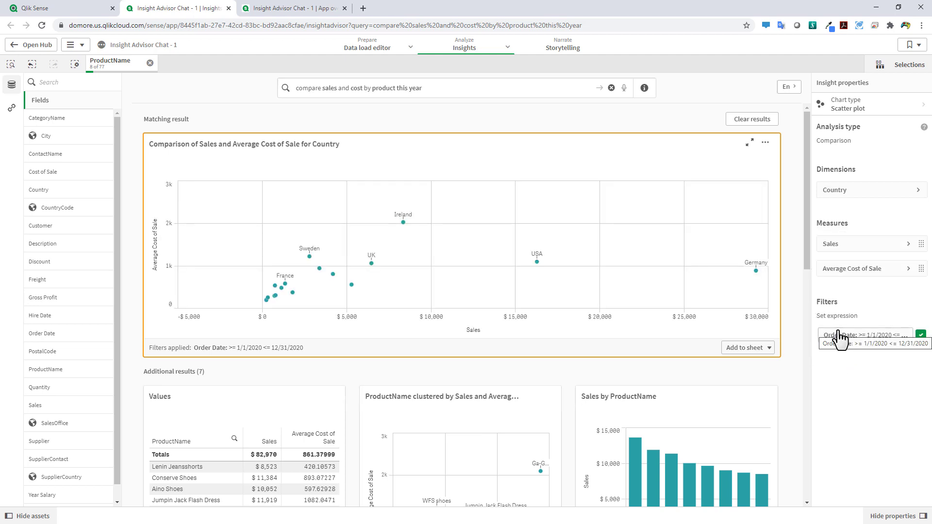
click(921, 336)
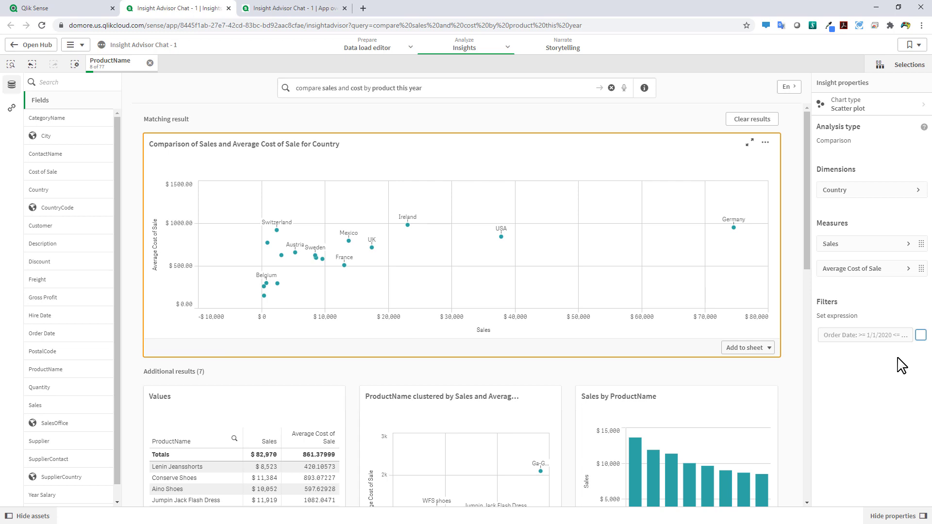
Step: Replace the scatter plot's Average Cost of Sale measure with the Gross Profit field
click(865, 270)
click(867, 303)
scroll(862, 384, down, 5)
scroll(862, 383, down, 3)
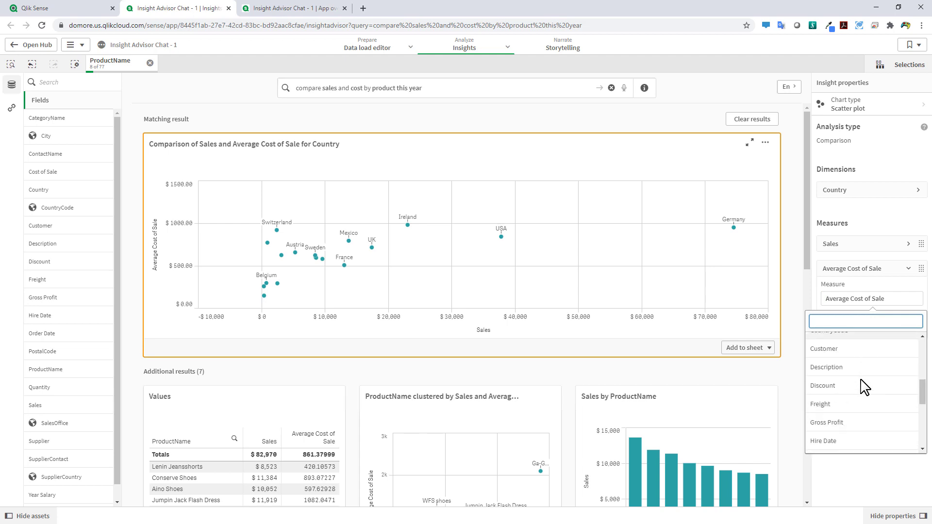
click(862, 377)
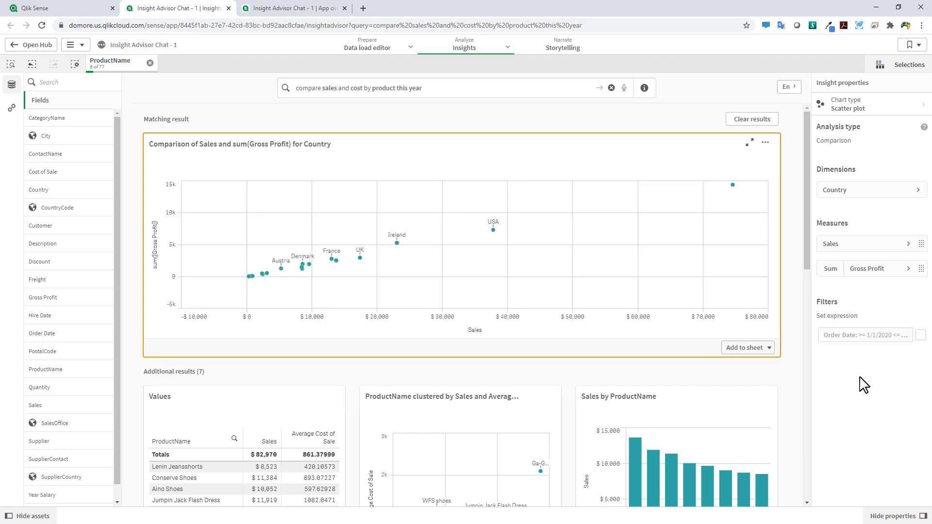
Step: Add the Sales and Gross Profit by Country scatter plot to a newly created sheet
click(765, 350)
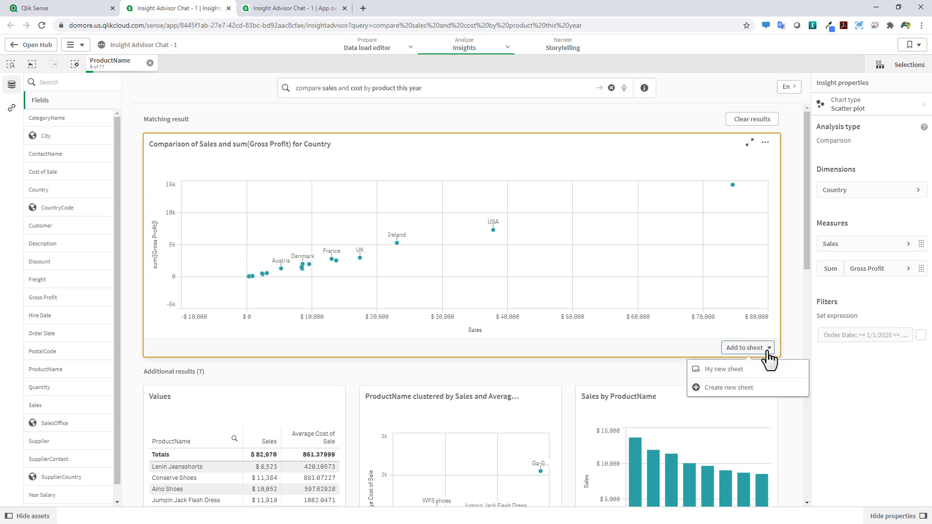
click(745, 389)
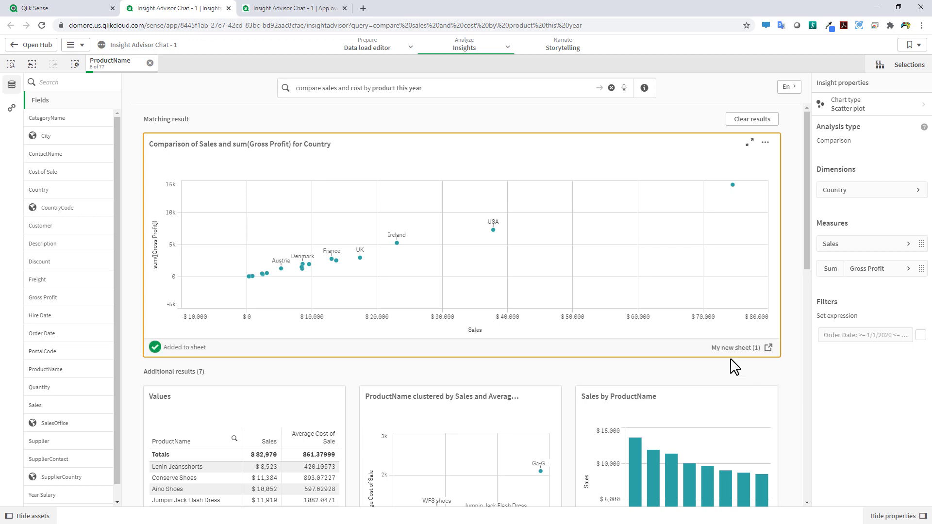
click(472, 58)
click(462, 71)
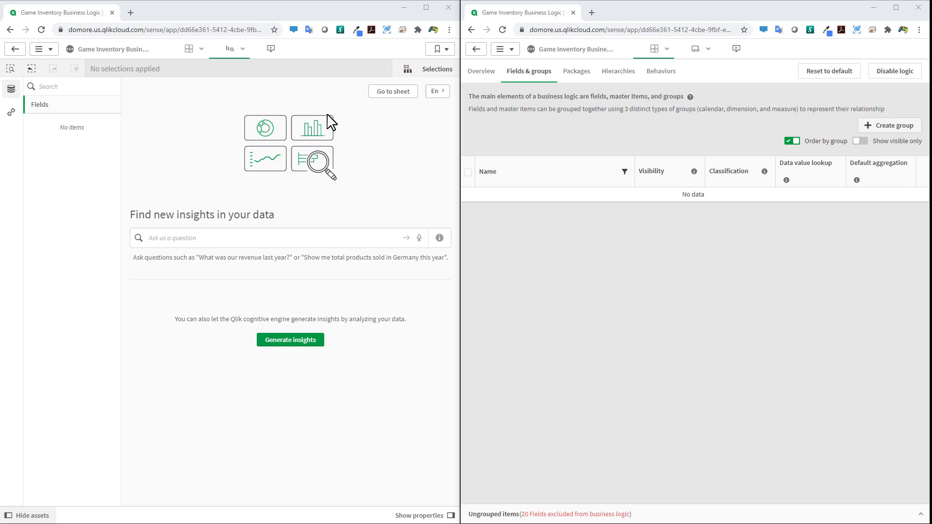
Step: In the Game Inventory Business Logic app, look up the Business logic options and view the overview of the metadata model
click(202, 52)
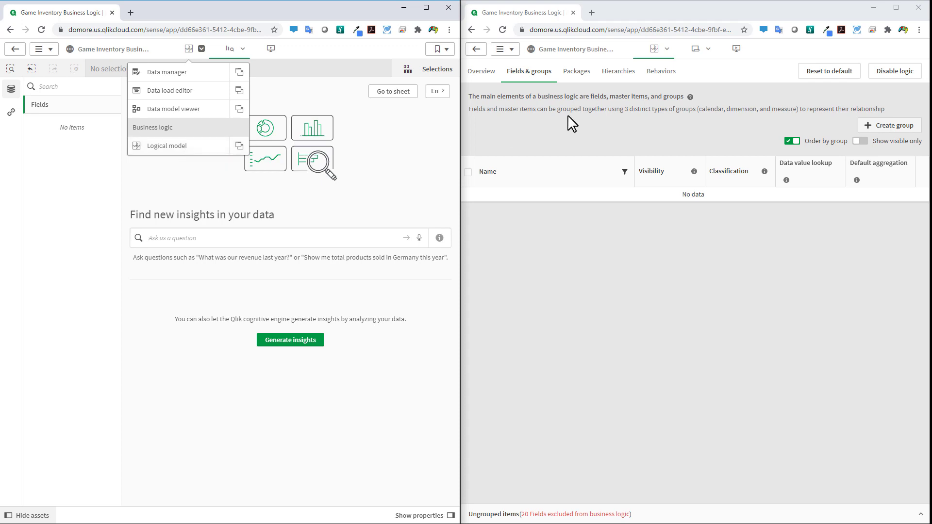
click(481, 73)
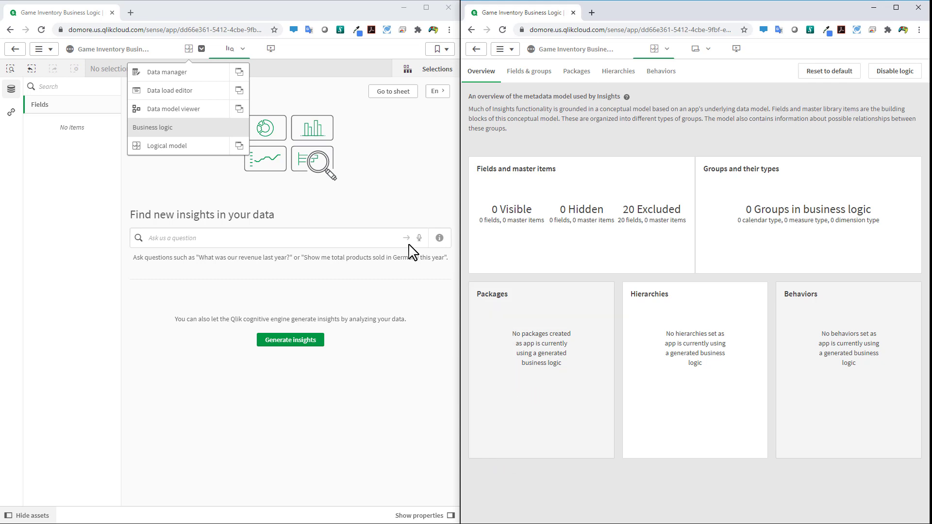
click(389, 203)
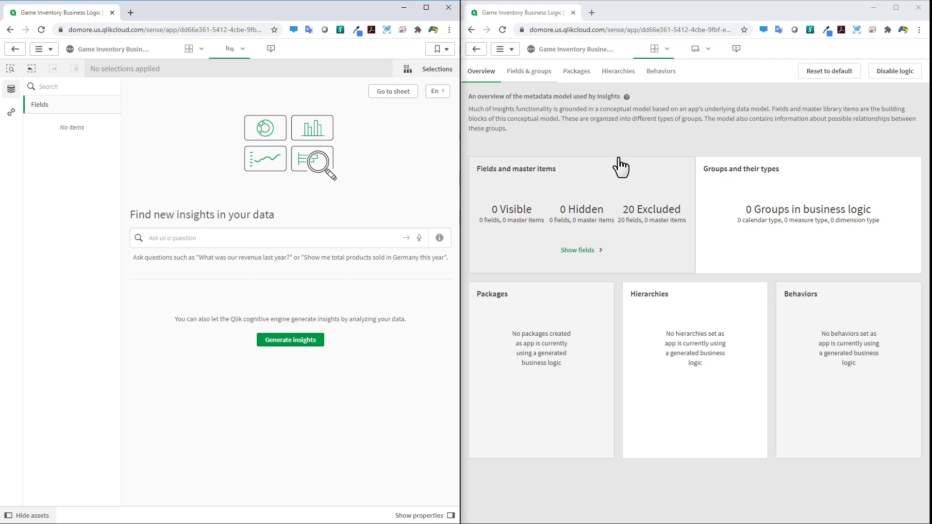
Step: Start a new business logic group for fields, named Location with the group type Dimension
click(529, 73)
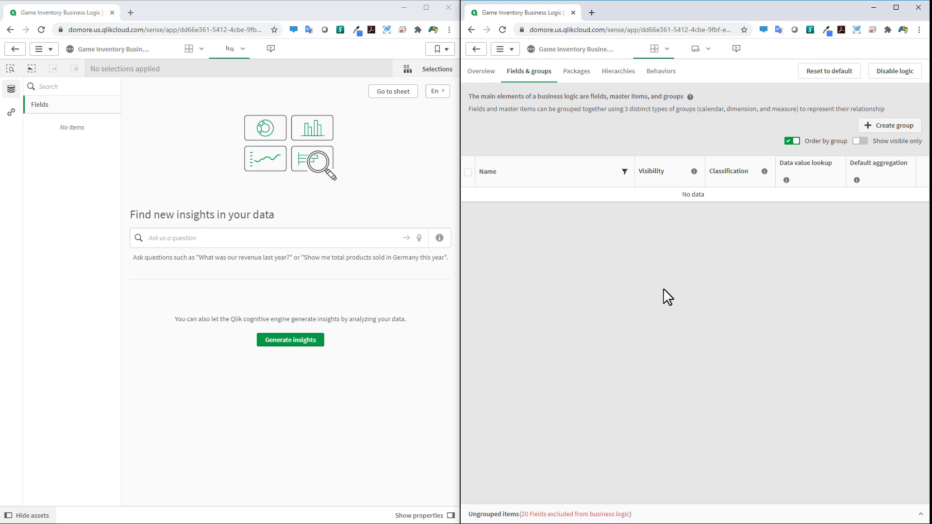
click(890, 127)
mouse_move(664, 293)
mouse_down()
mouse_move(665, 368)
mouse_move(666, 281)
mouse_up()
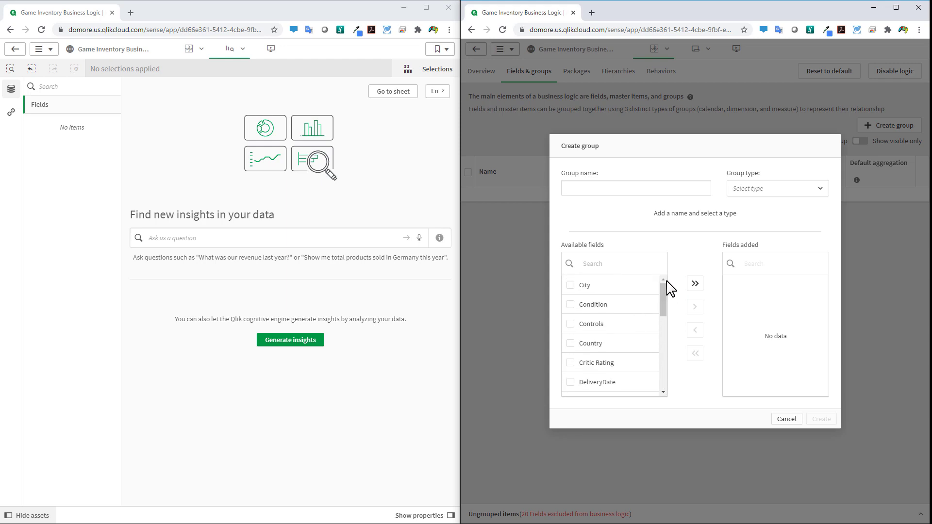
click(637, 190)
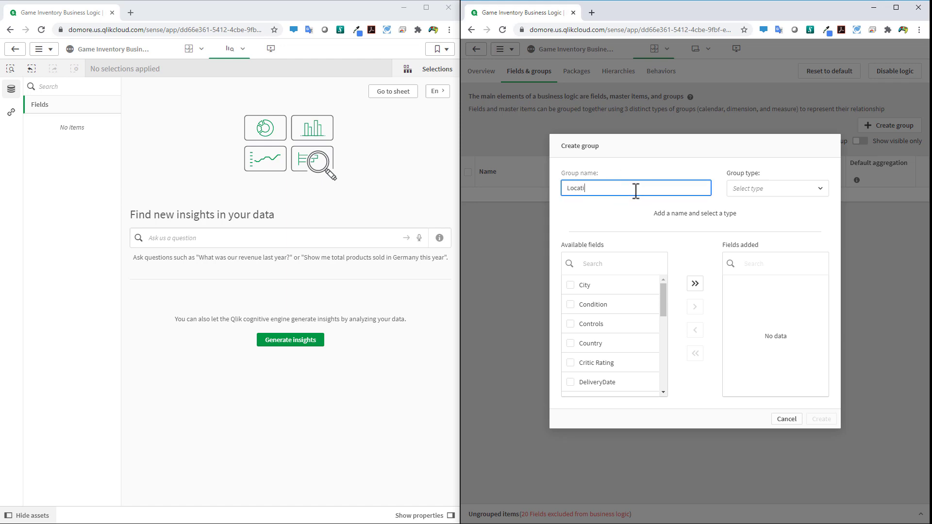
click(760, 190)
click(758, 225)
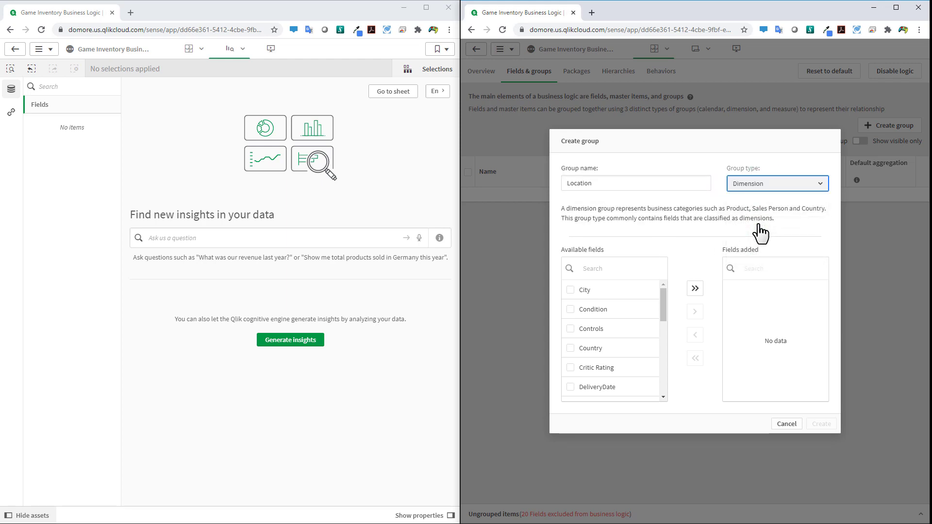
Step: Add the City, Country, State and Store fields to the Location group and create the group
click(572, 291)
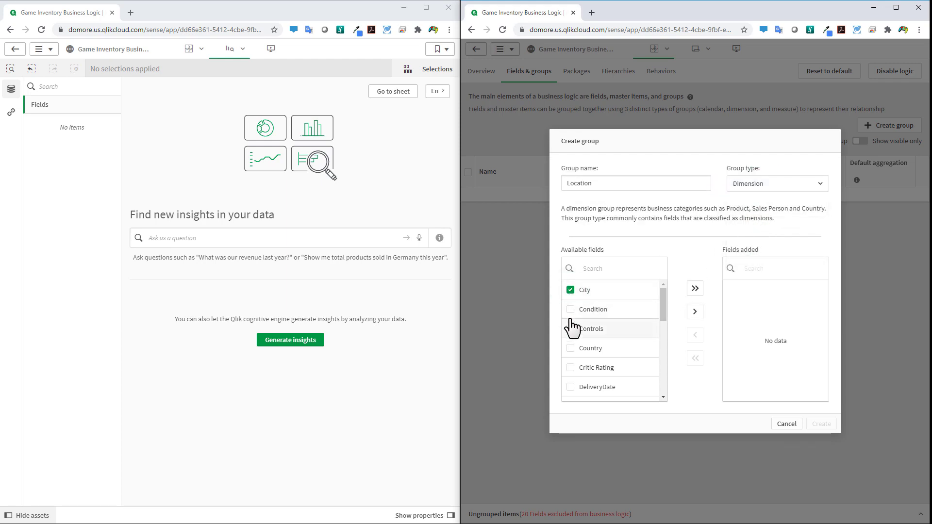
click(571, 348)
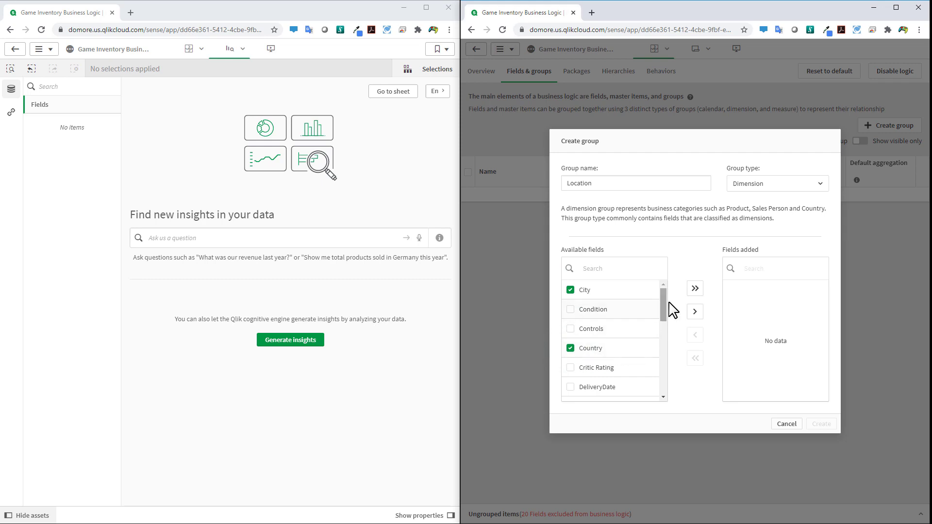
click(695, 312)
drag(665, 313, 650, 379)
click(571, 334)
click(570, 353)
click(694, 313)
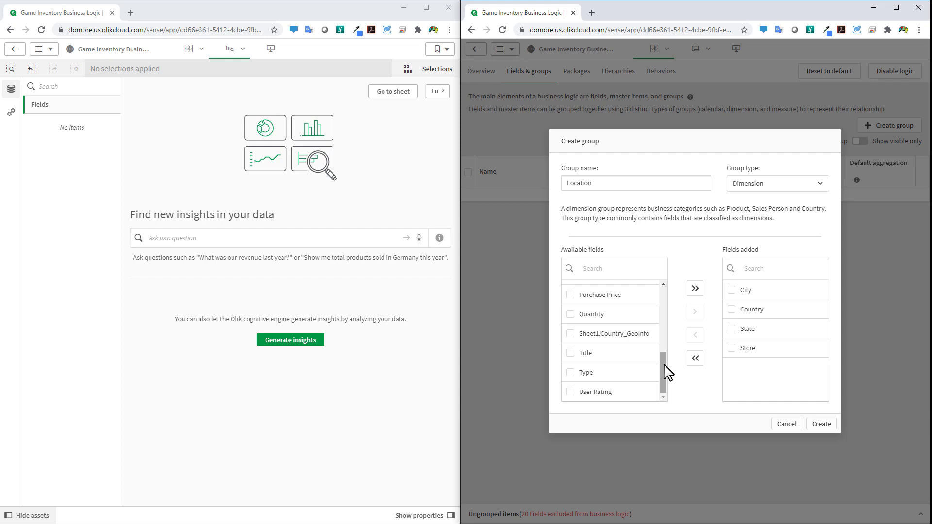
click(822, 425)
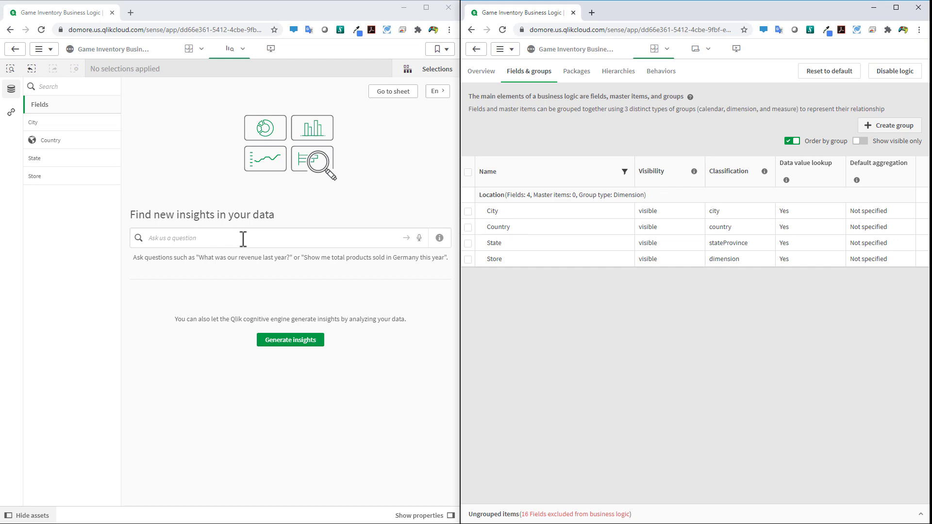
Step: Generate insights for the Country field and look through the resulting charts
click(92, 142)
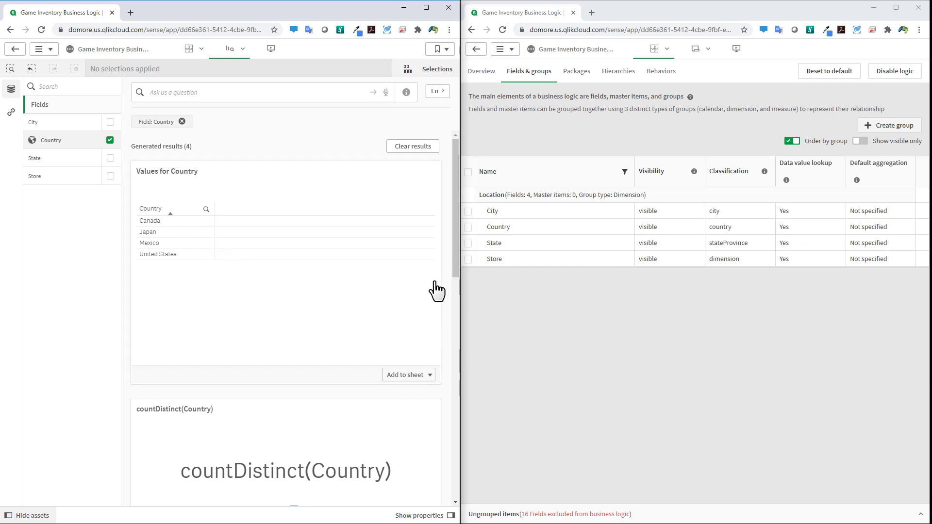
scroll(439, 301, down, 3)
scroll(439, 323, down, 5)
Step: Start a new group named Metrics and add the Purchase Price and Quantity fields to it
click(889, 126)
click(583, 188)
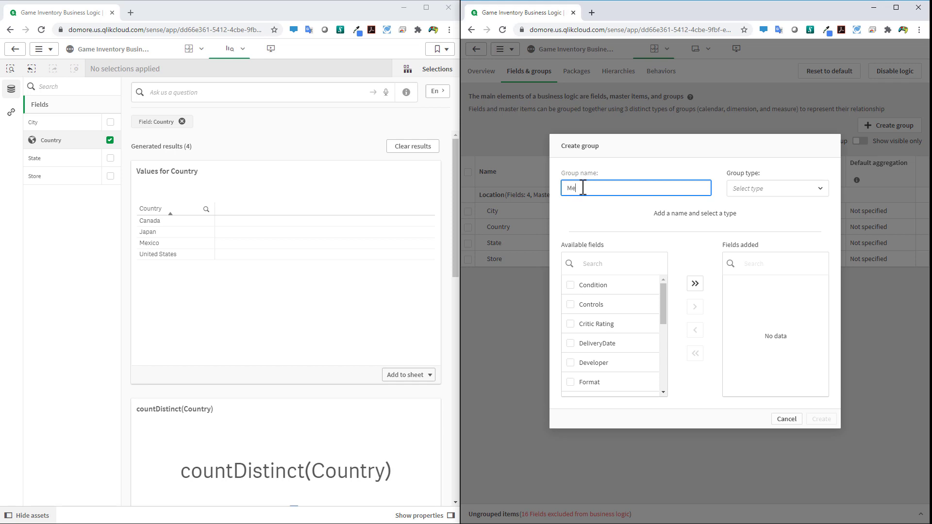
scroll(641, 359, down, 5)
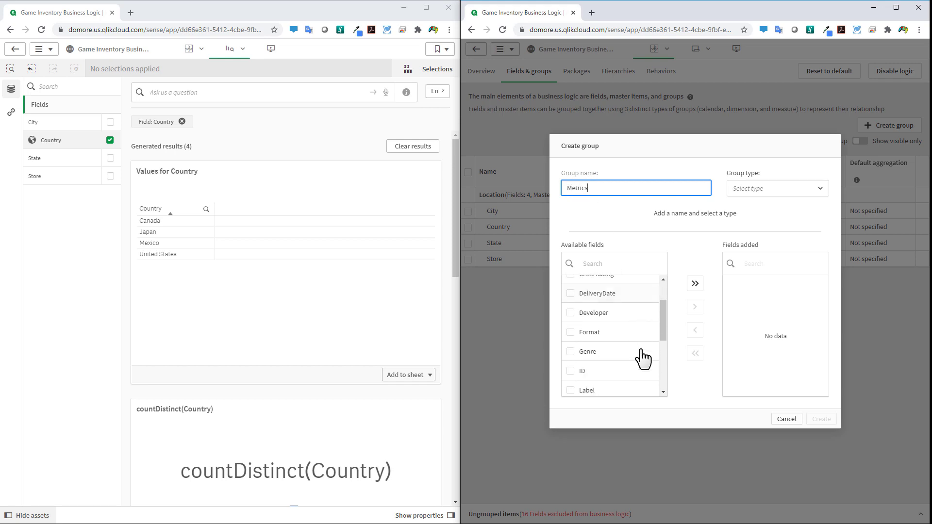
scroll(645, 367, up, 3)
click(571, 338)
click(571, 358)
click(695, 307)
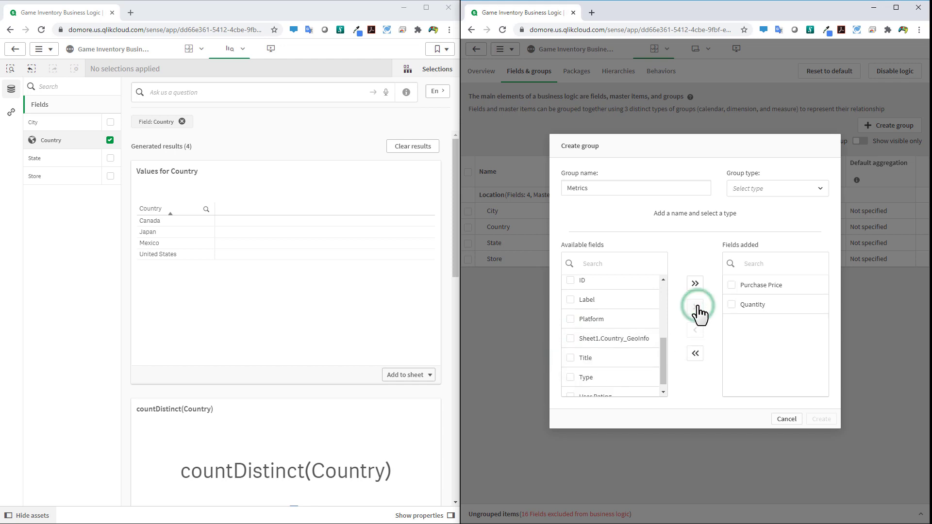
Step: Set the Metrics group's type to Measure and create the group
click(820, 192)
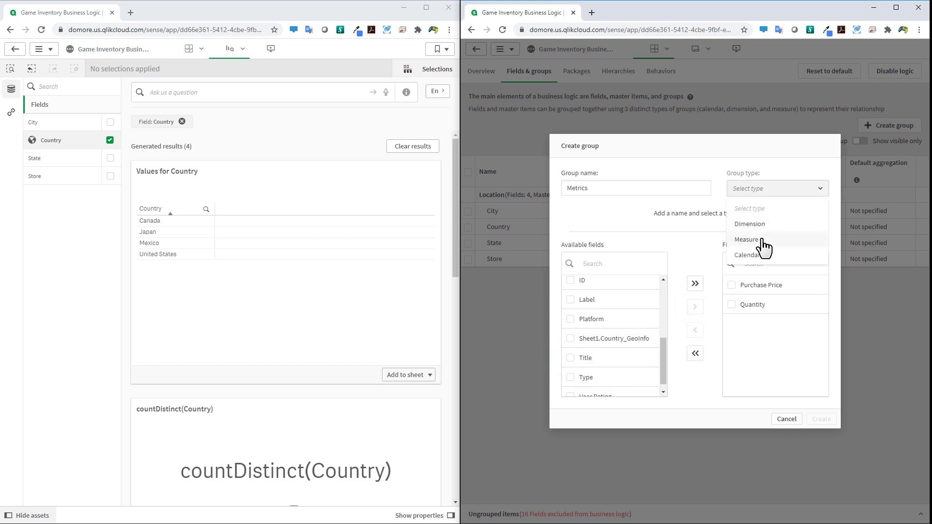
click(765, 243)
click(820, 424)
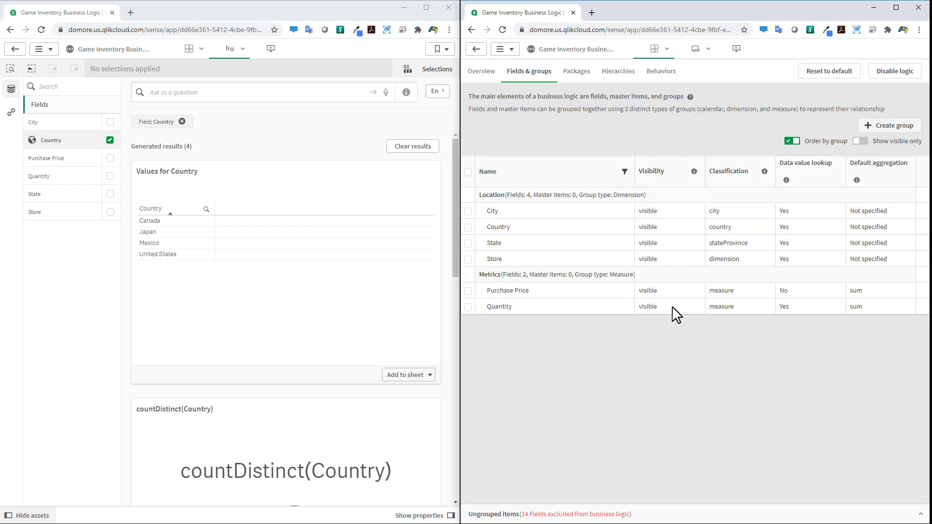
Step: Ask Insight Advisor the question "how many states"
click(247, 99)
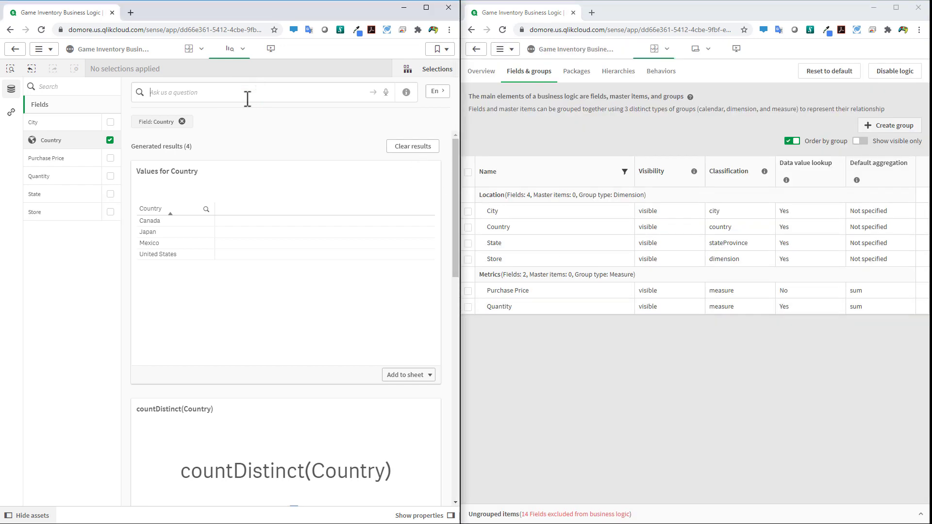
text(how )
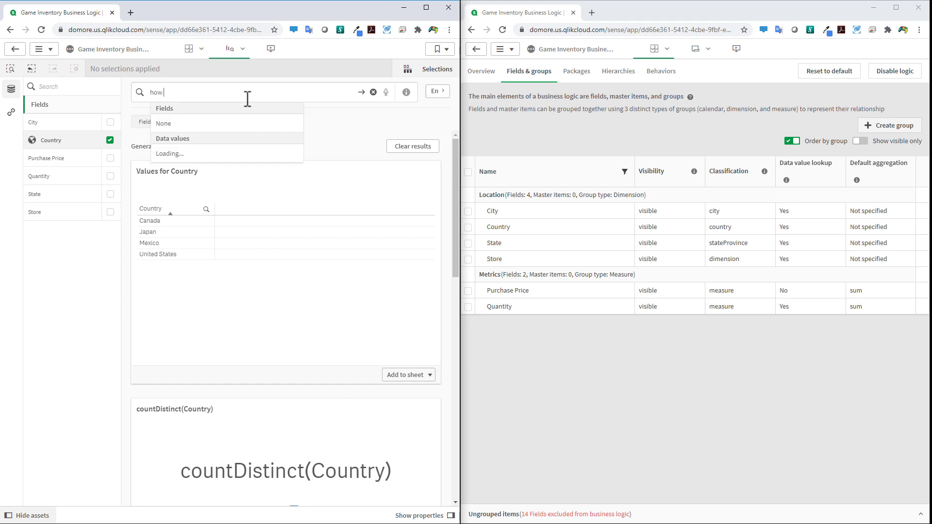
text(many states)
key(Return)
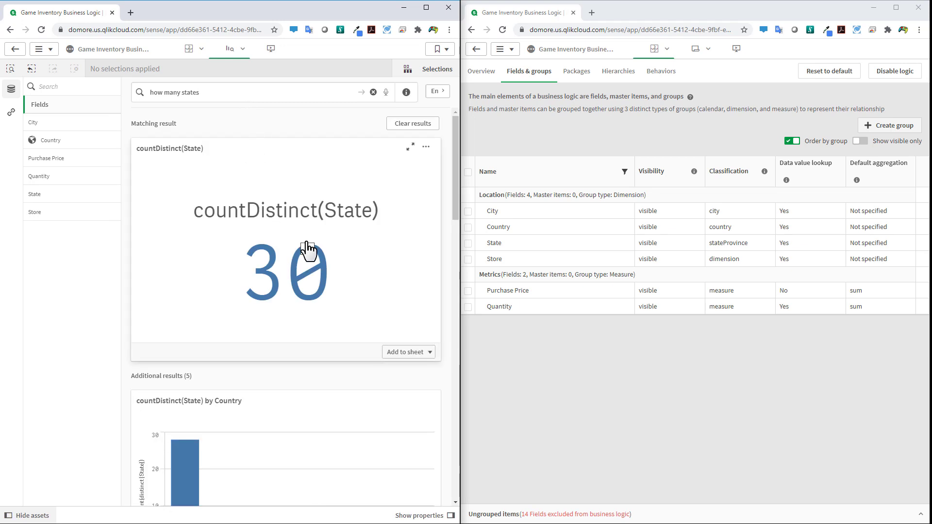
Step: Review the matching and additional charts generated for the states question, and clear the question text
scroll(322, 318, down, 8)
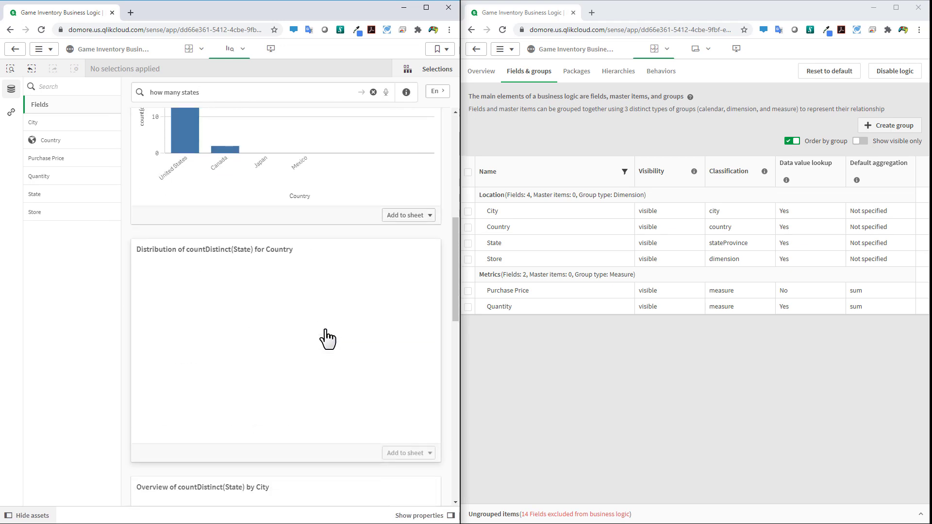
scroll(327, 339, down, 2)
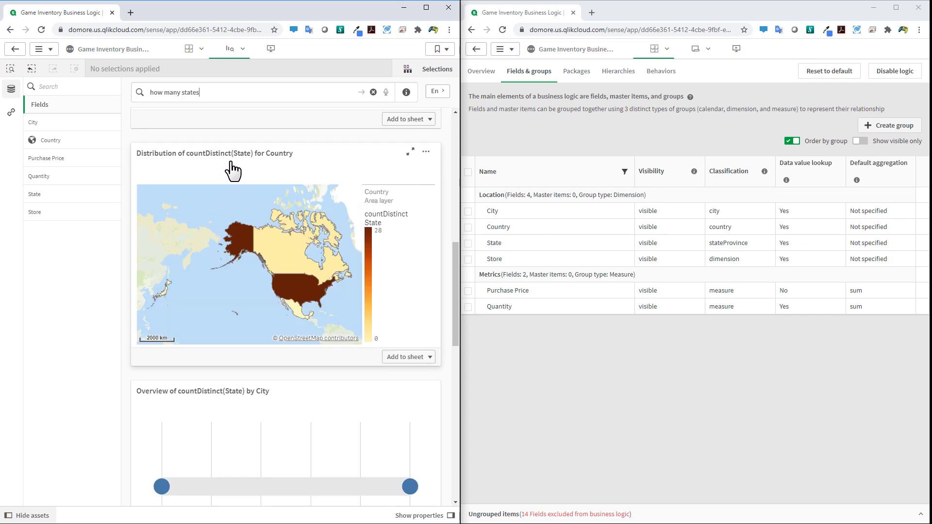
scroll(340, 241, down, 2)
scroll(374, 383, down, 4)
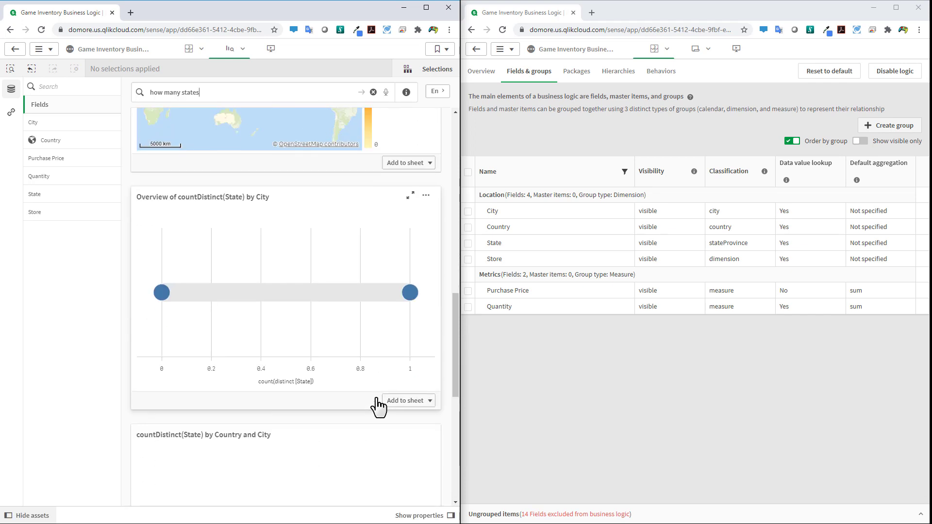
scroll(378, 407, down, 10)
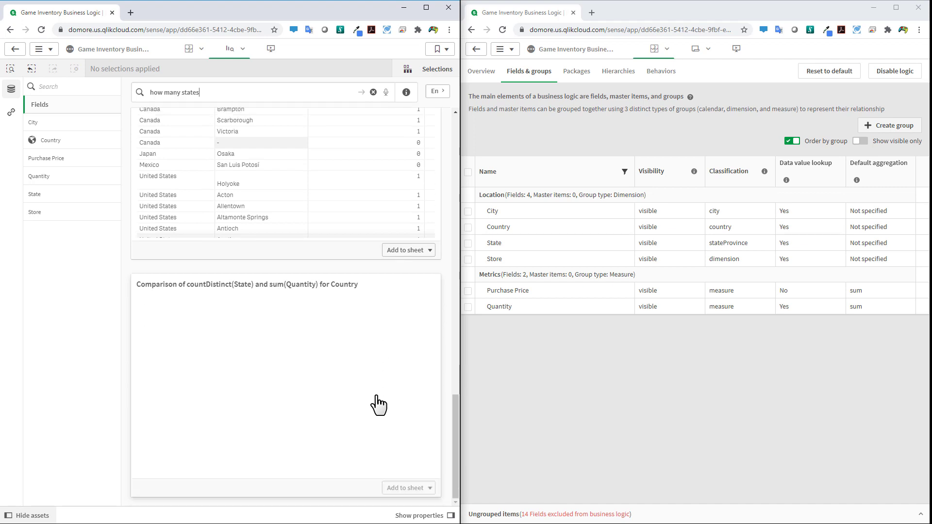
scroll(320, 305, up, 1)
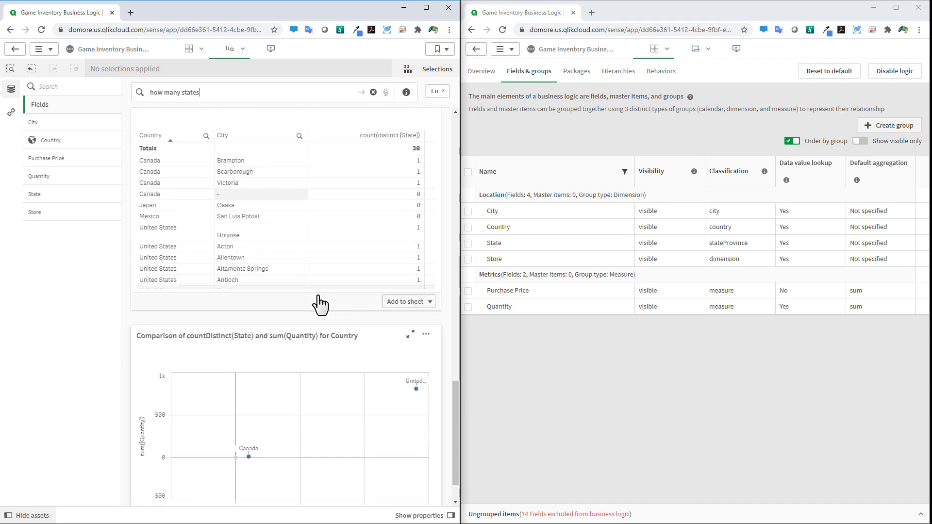
scroll(320, 305, up, 15)
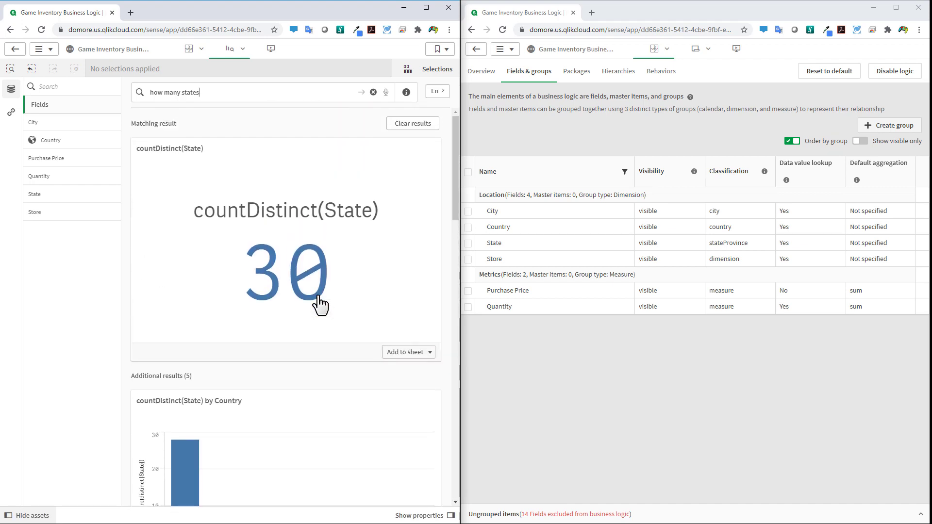
click(374, 92)
Step: Start another business logic group named Properties with the group type Dimension
click(892, 127)
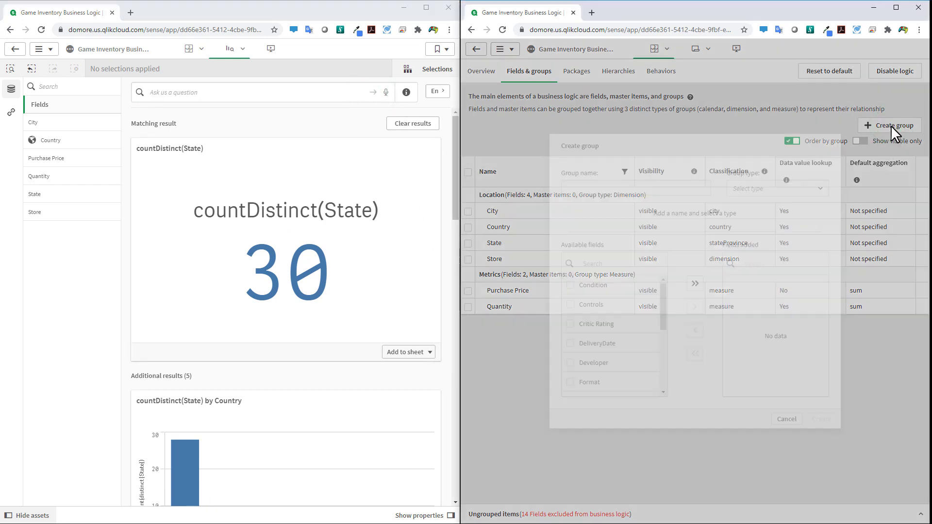
click(600, 186)
text(Properties)
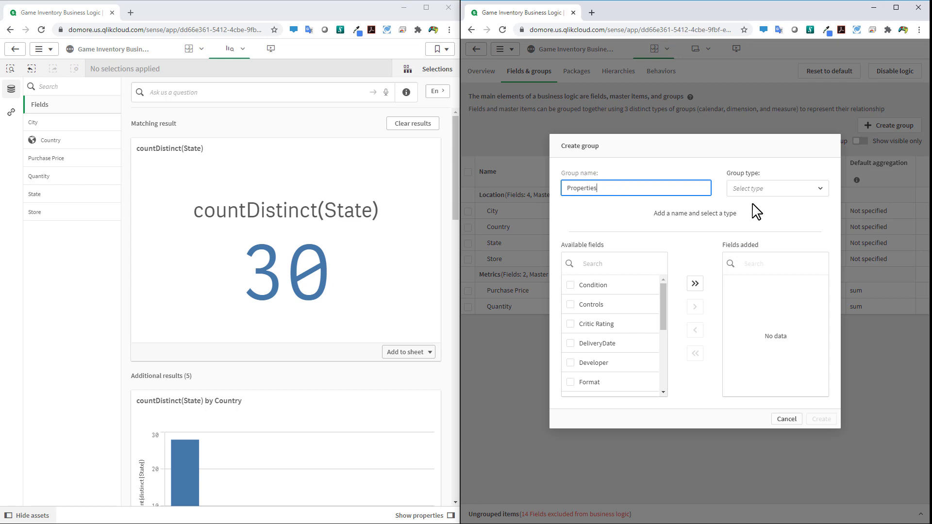
click(810, 193)
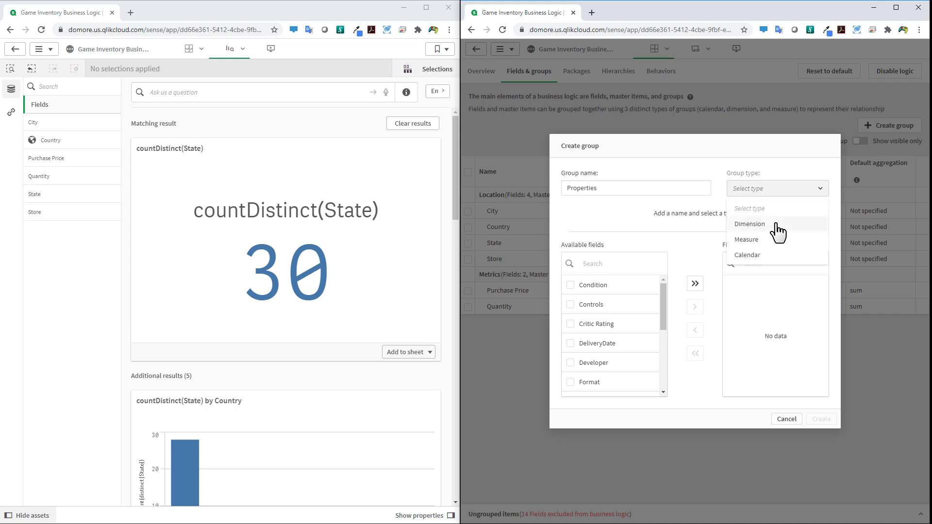
click(750, 224)
Step: Add the Condition, Controls and Critic Rating fields to the Properties group
click(571, 290)
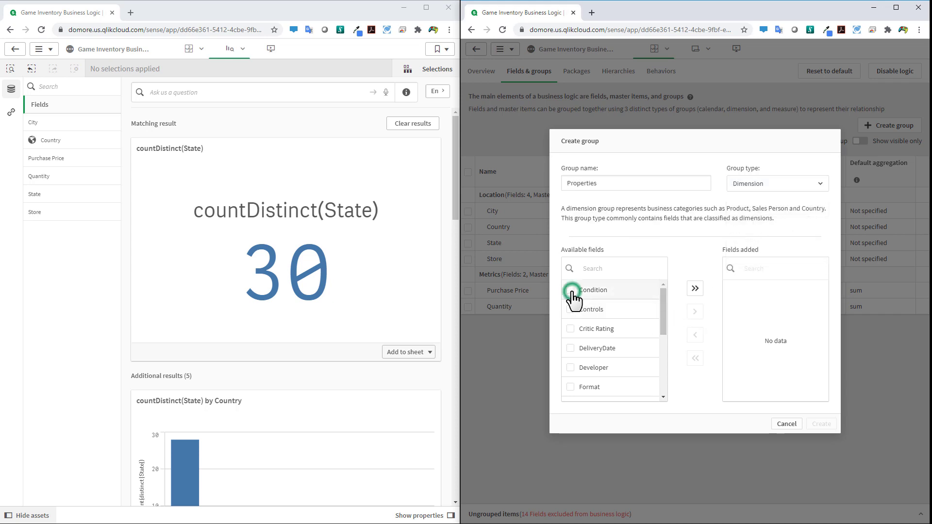
click(696, 313)
click(569, 291)
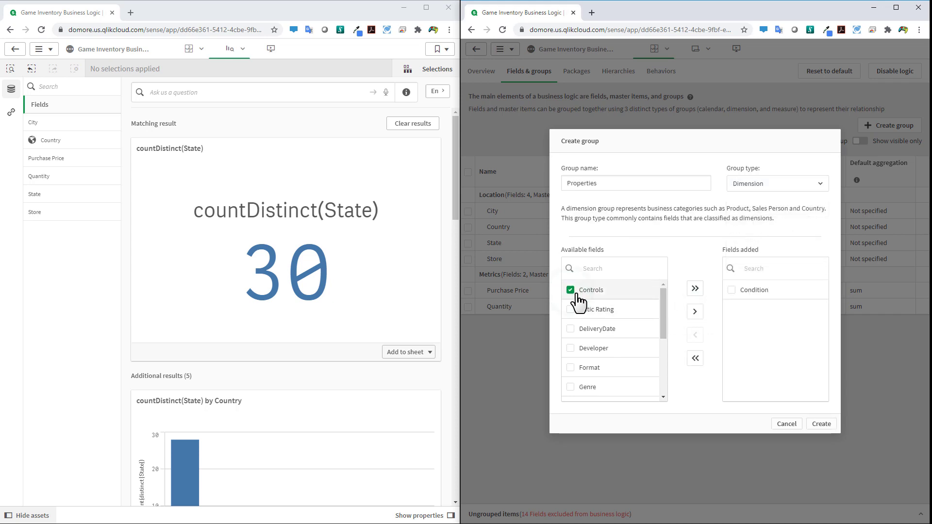
click(696, 313)
click(571, 290)
click(695, 312)
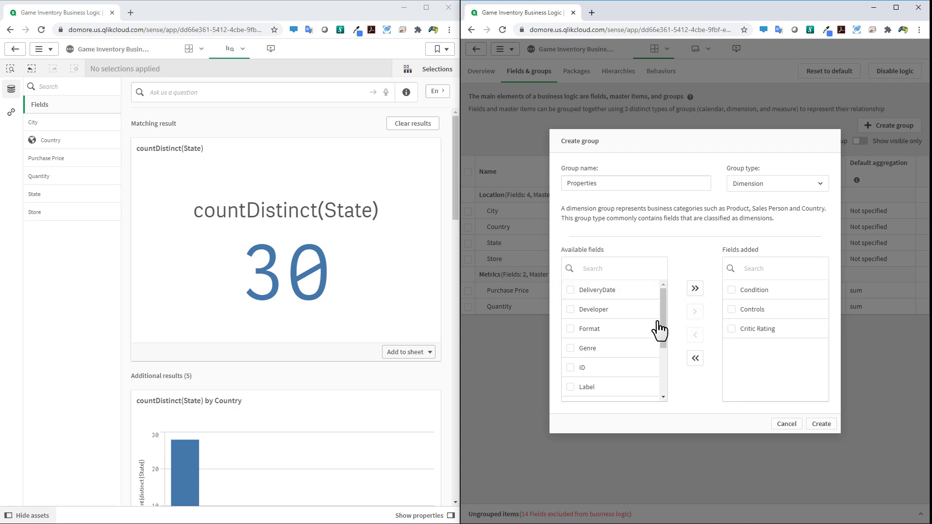
Step: Add the Developer, Format and Genre fields to the Properties group
click(570, 310)
click(696, 313)
click(569, 310)
click(695, 312)
click(571, 310)
click(696, 312)
Step: Add the Platform, Type and Title fields to the Properties group and create the group
click(570, 348)
click(694, 313)
click(570, 387)
click(695, 314)
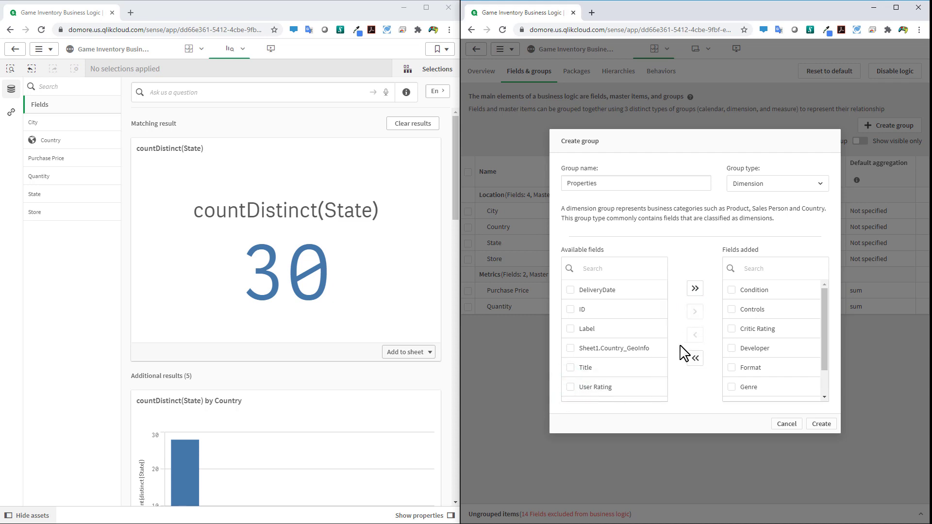
click(570, 368)
click(696, 313)
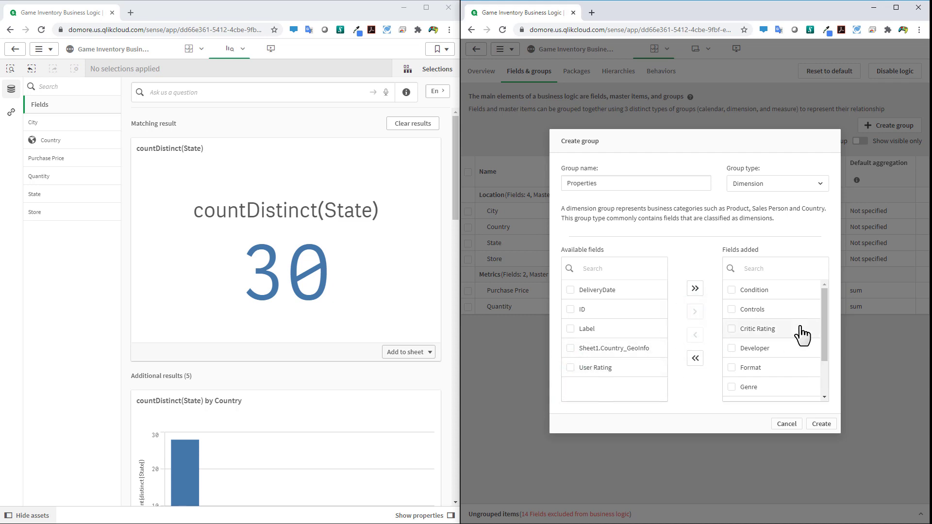
click(821, 424)
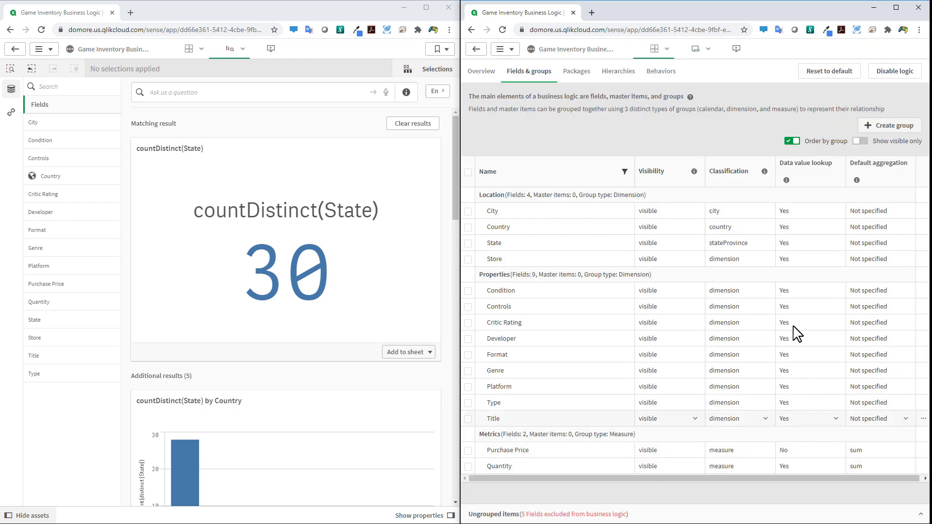
Step: Create a business logic group named Time with the group type Calendar, containing the DeliveryDate field
click(893, 127)
click(672, 194)
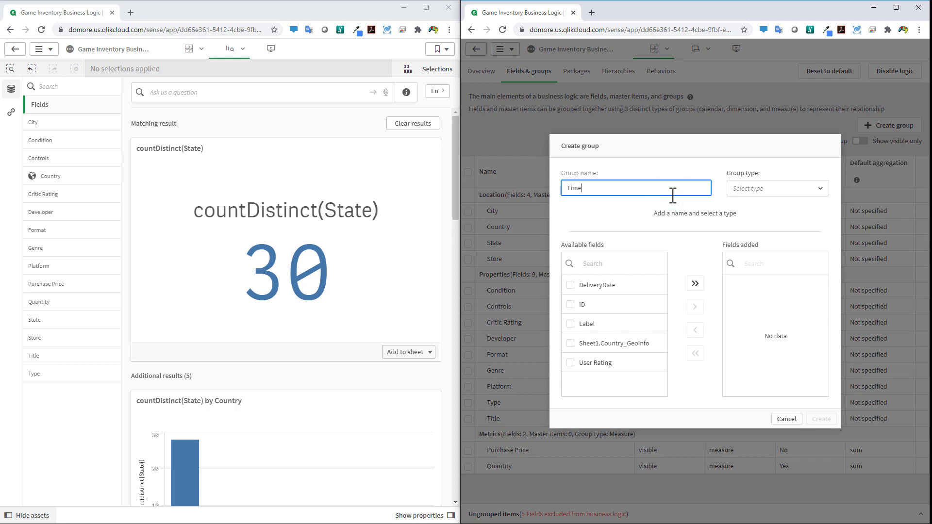
click(755, 192)
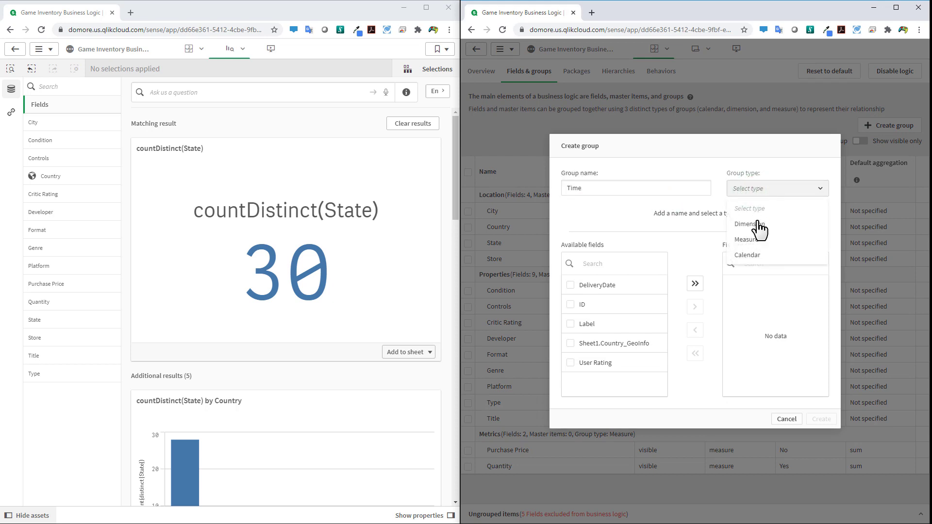
click(758, 262)
click(571, 290)
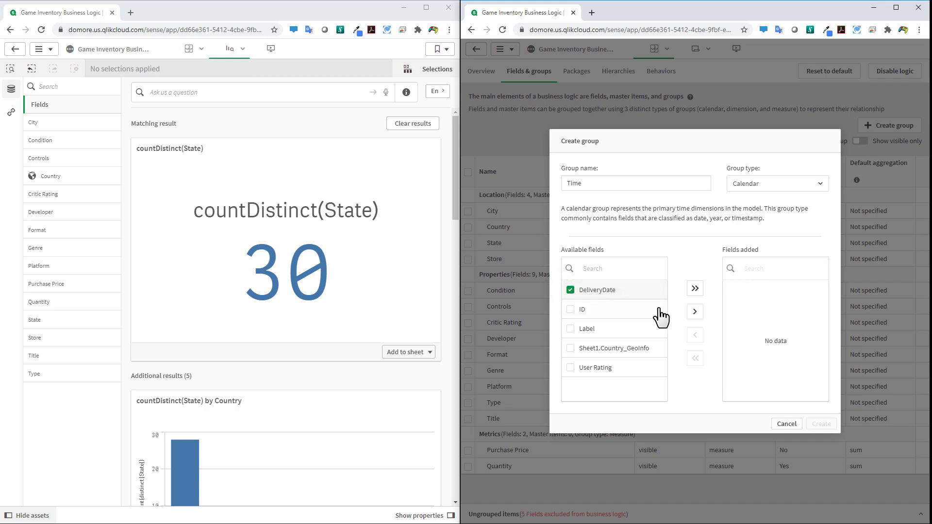
click(696, 312)
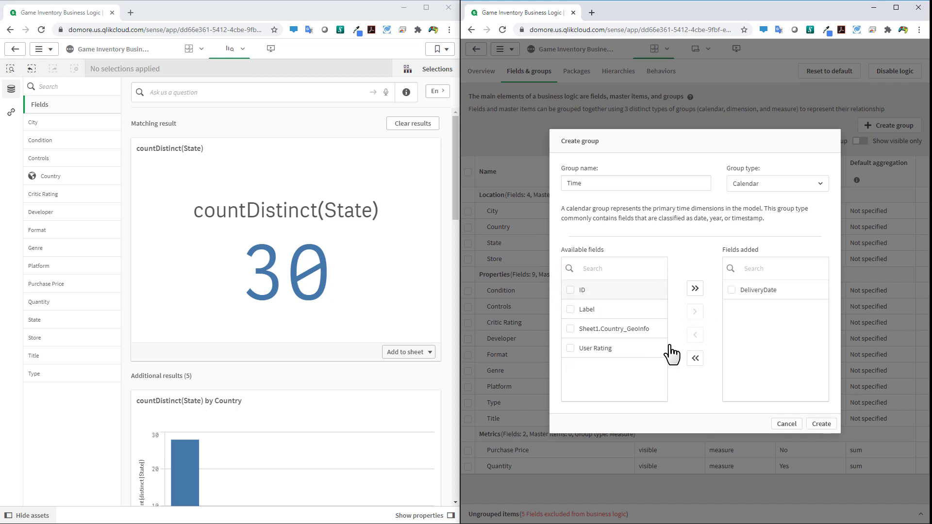
click(825, 424)
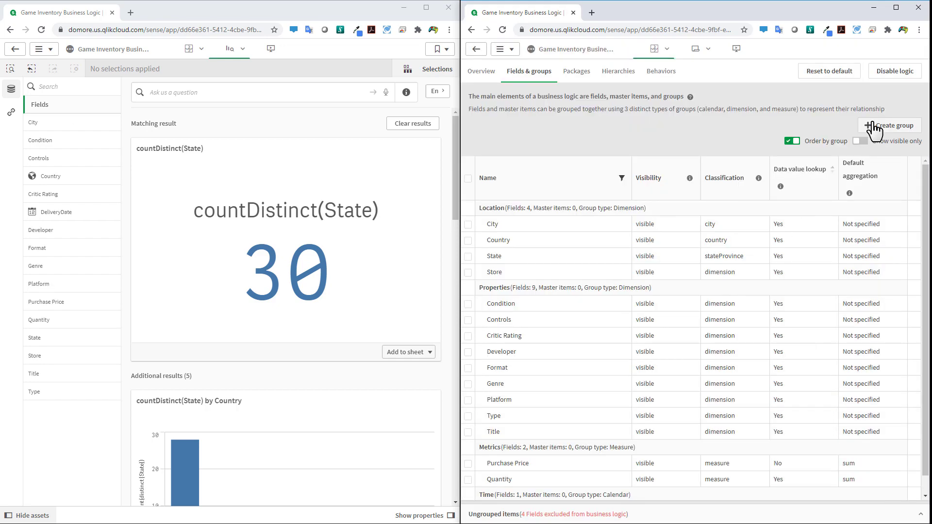
Step: Create a Dimension group named Unkown containing the ID, Label and User Rating fields
click(876, 125)
click(666, 192)
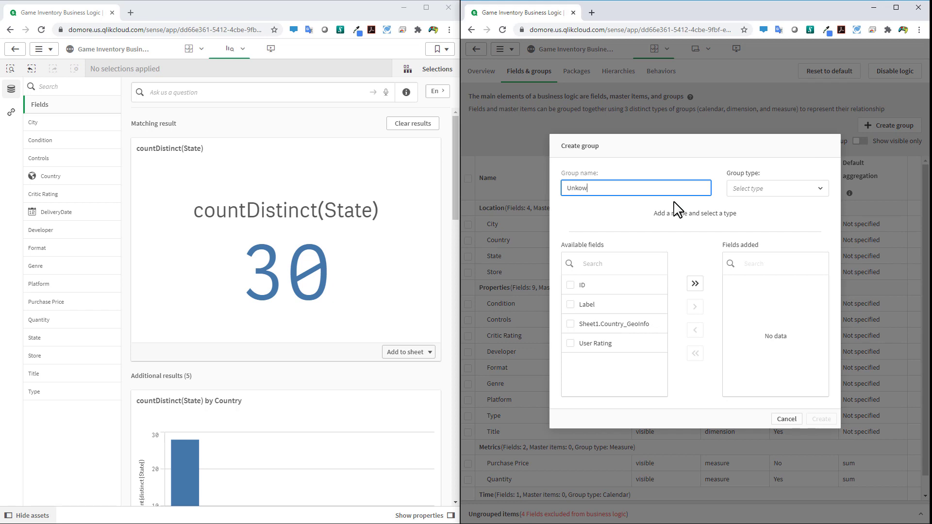
click(774, 188)
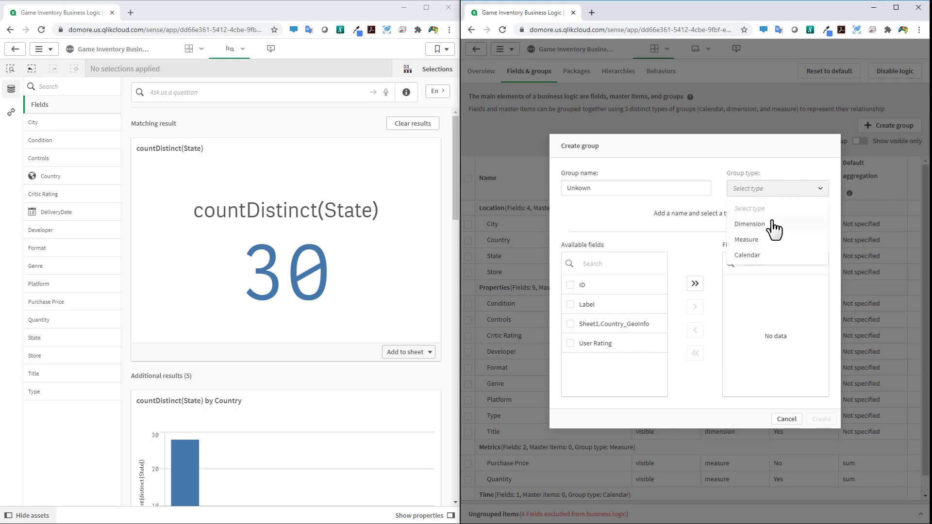
click(769, 221)
click(571, 290)
click(571, 309)
click(571, 349)
click(695, 311)
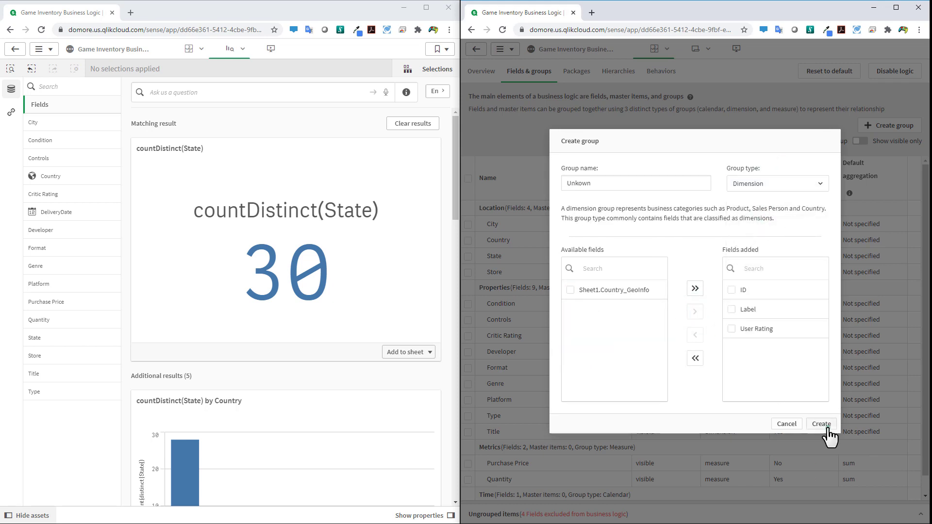
click(827, 427)
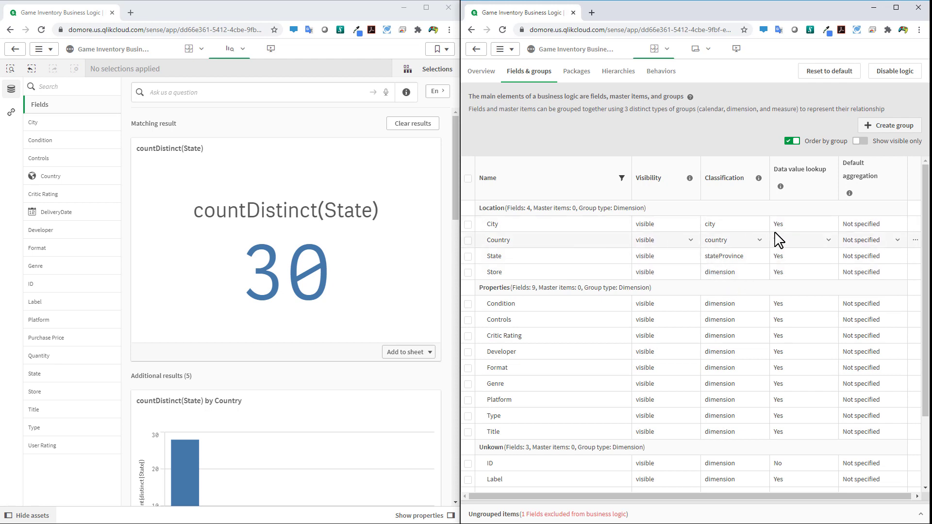
Step: Examine the classification options available for the City field in the Location group
click(760, 225)
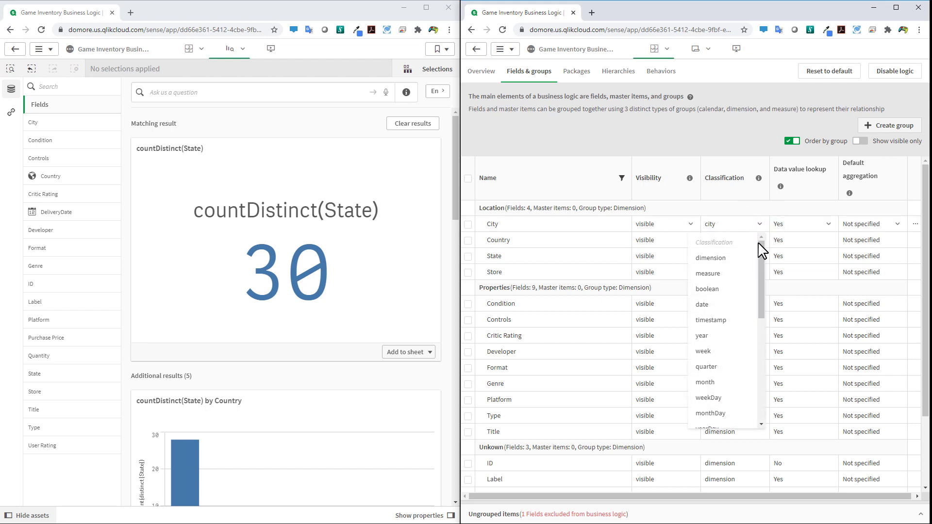
drag(760, 248, 761, 208)
click(762, 209)
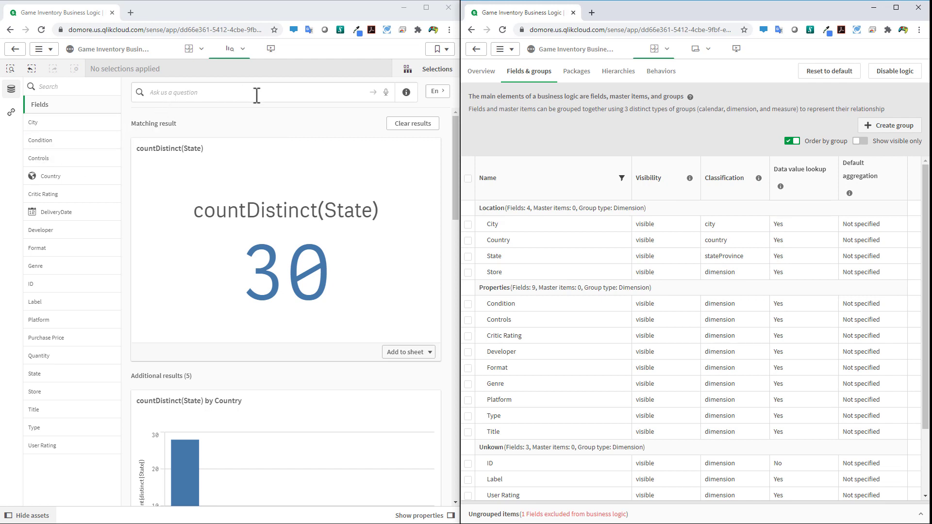
Step: Generate Insight Advisor results from the Country and City fields
click(69, 182)
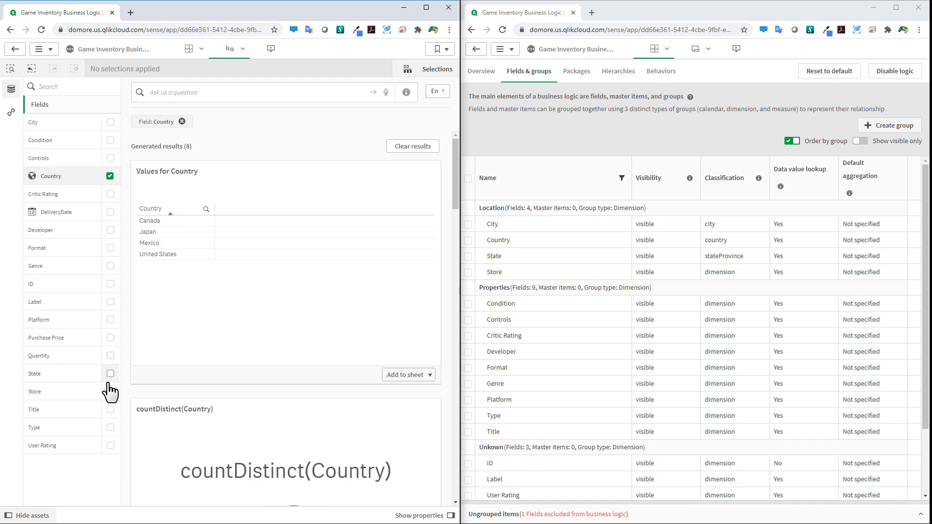
click(110, 123)
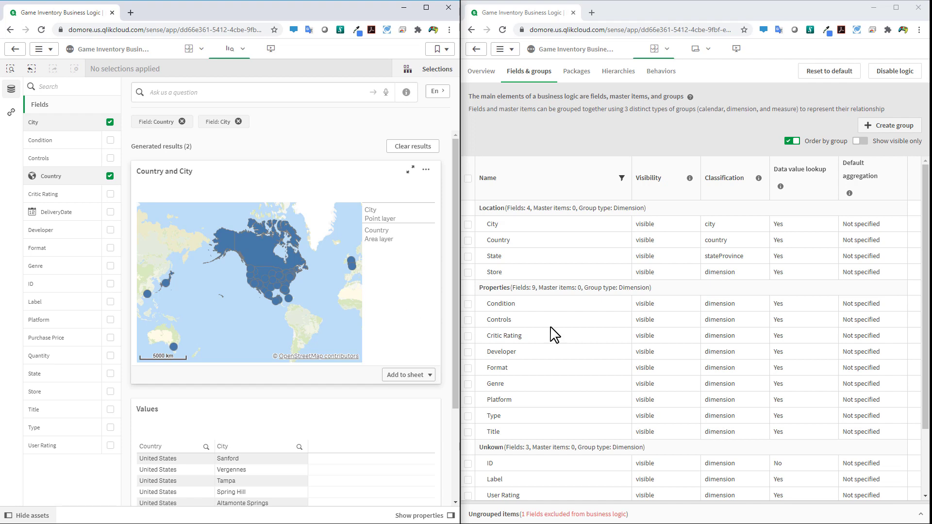
Step: Set the classification of the City and Country fields in the Location group to dimension
click(755, 227)
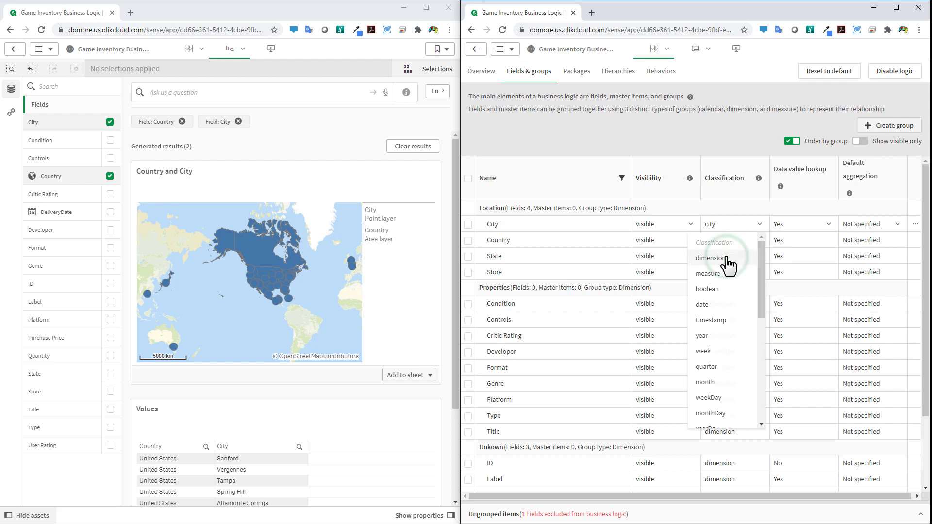
click(728, 259)
click(758, 241)
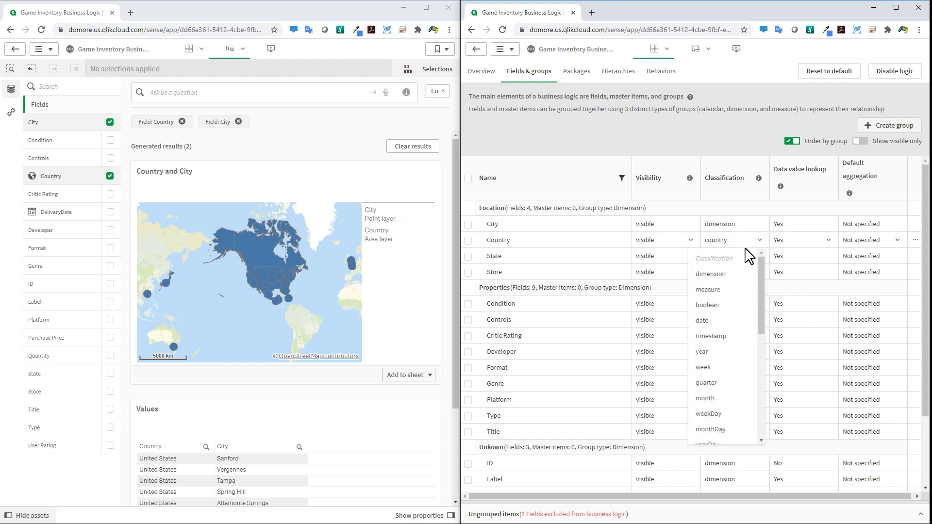
click(719, 277)
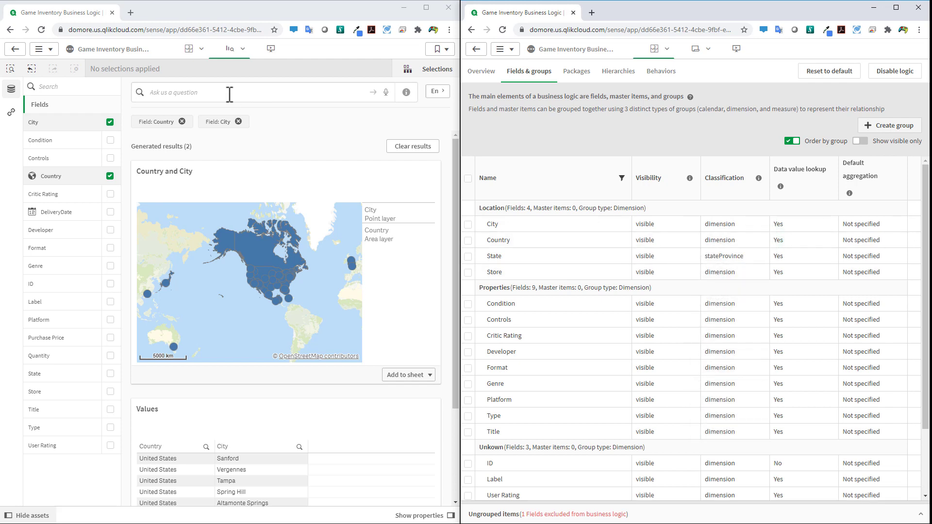
Step: Generate fresh Insight Advisor results from the City and Country fields and review all the resulting charts
click(195, 49)
click(231, 49)
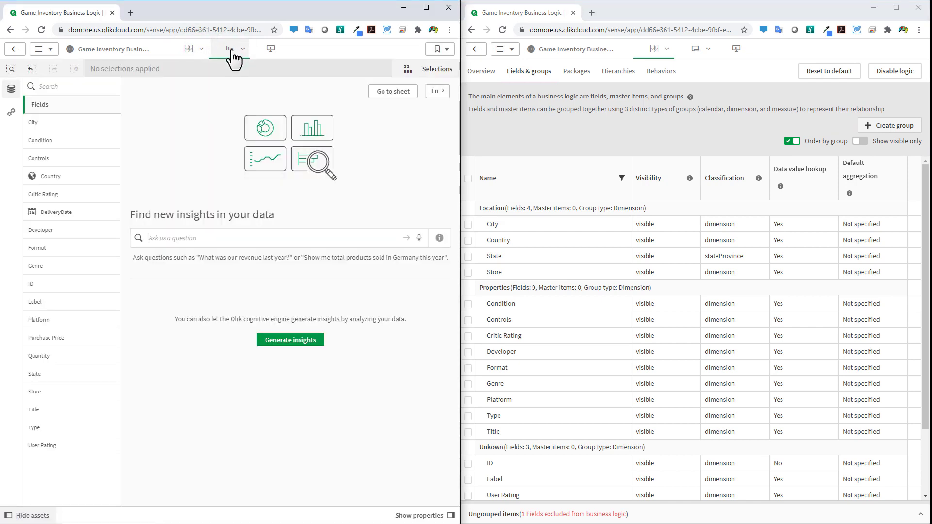
click(111, 122)
click(110, 176)
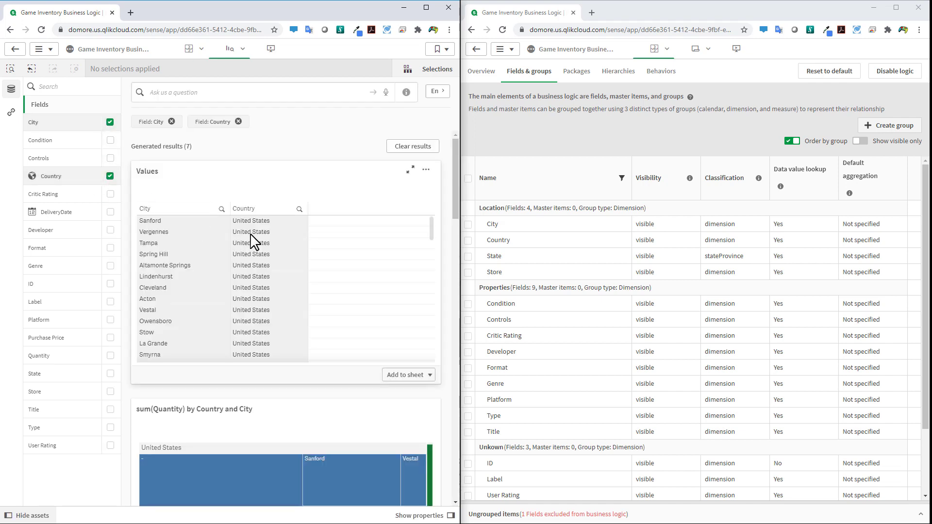
scroll(315, 246, down, 3)
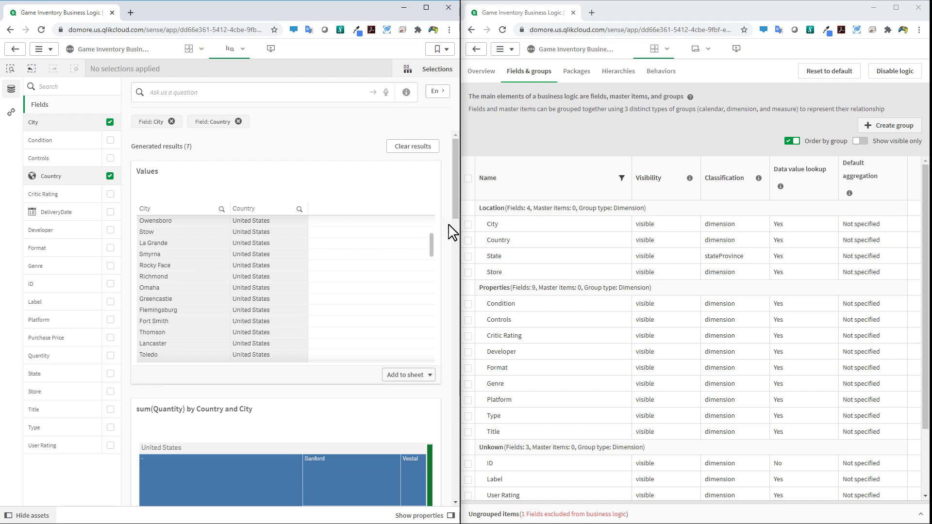
scroll(452, 232, down, 6)
scroll(452, 226, down, 7)
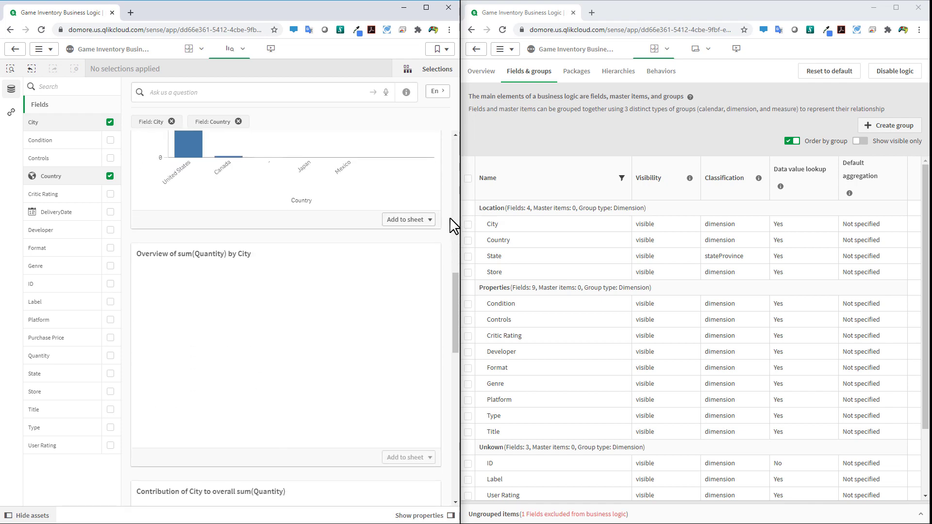
scroll(452, 226, down, 9)
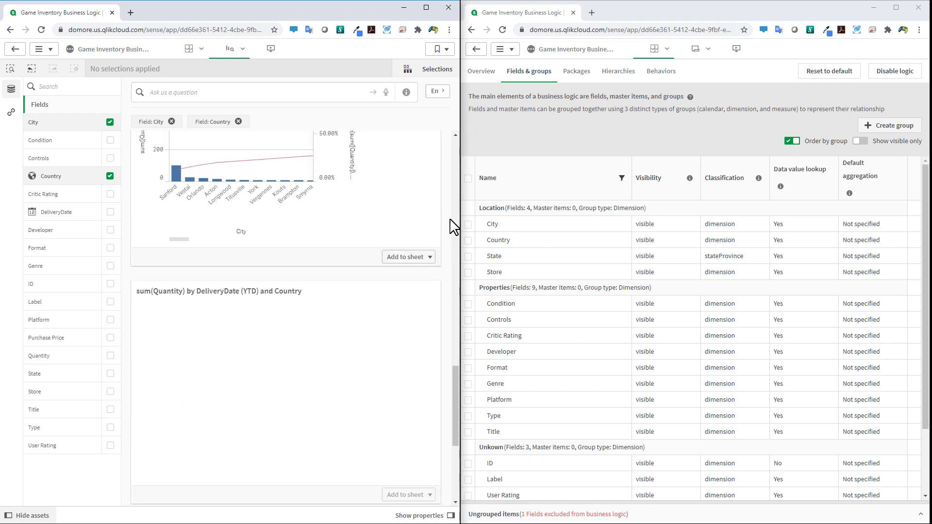
scroll(452, 226, down, 2)
scroll(451, 225, down, 3)
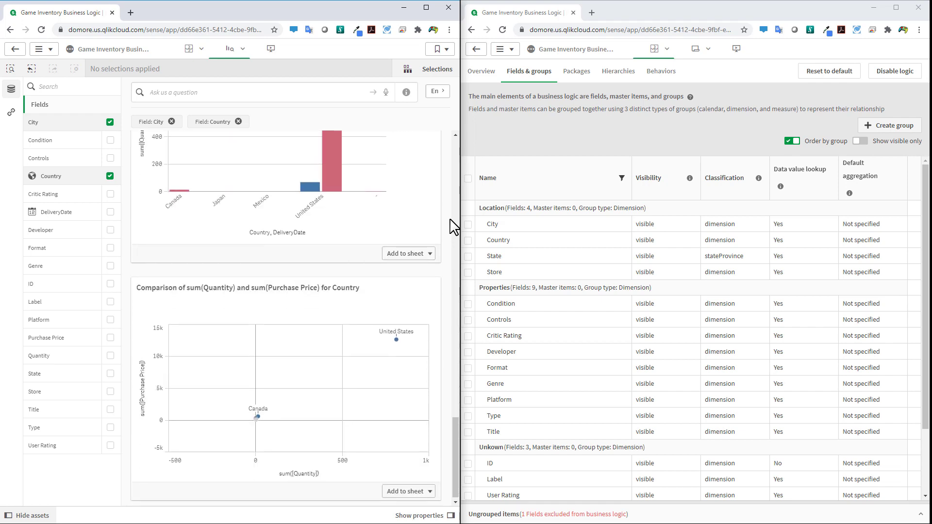
scroll(452, 225, up, 20)
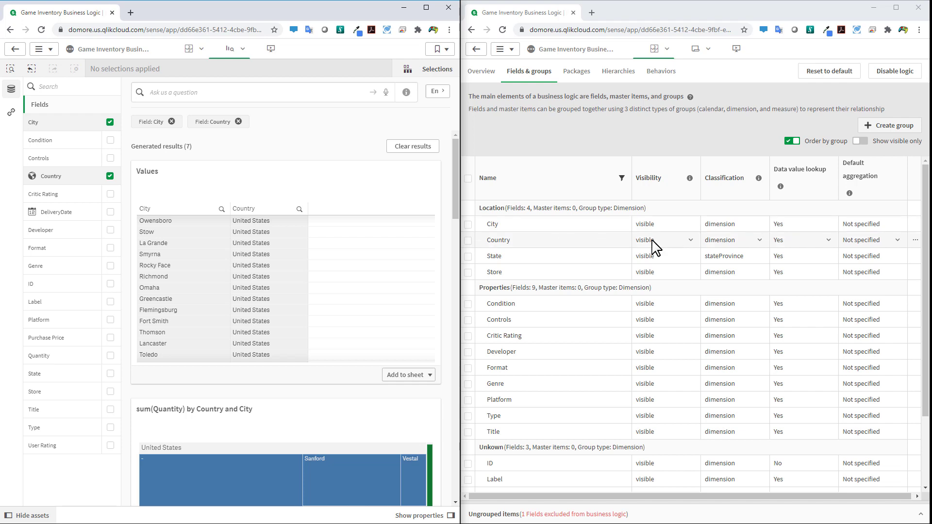
Step: Restore the City field's classification to city and the Country field's to country, and clear the Insight Advisor results
click(759, 226)
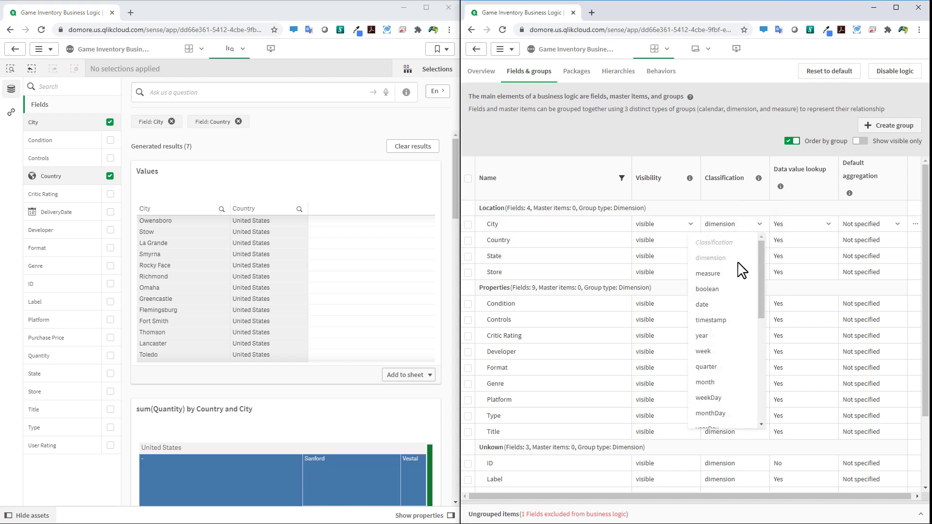
scroll(735, 362, down, 5)
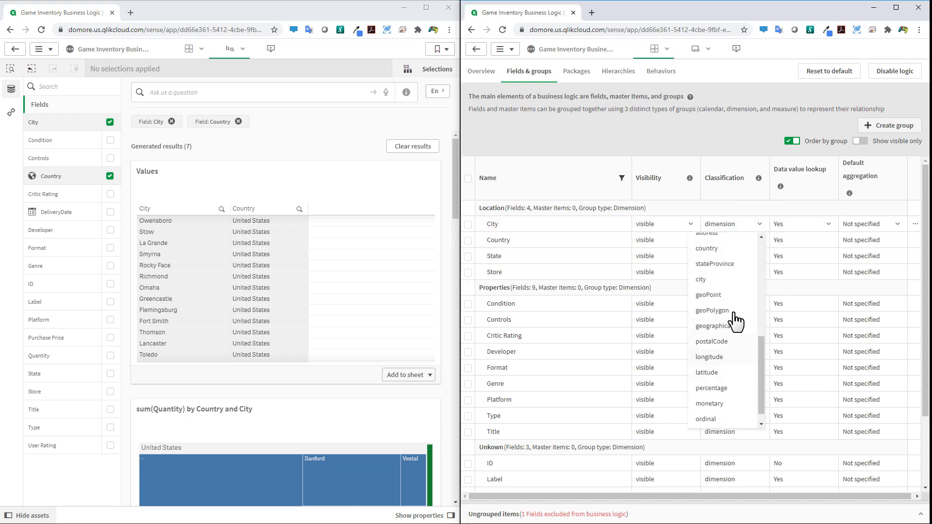
click(743, 273)
click(759, 239)
scroll(758, 345, down, 5)
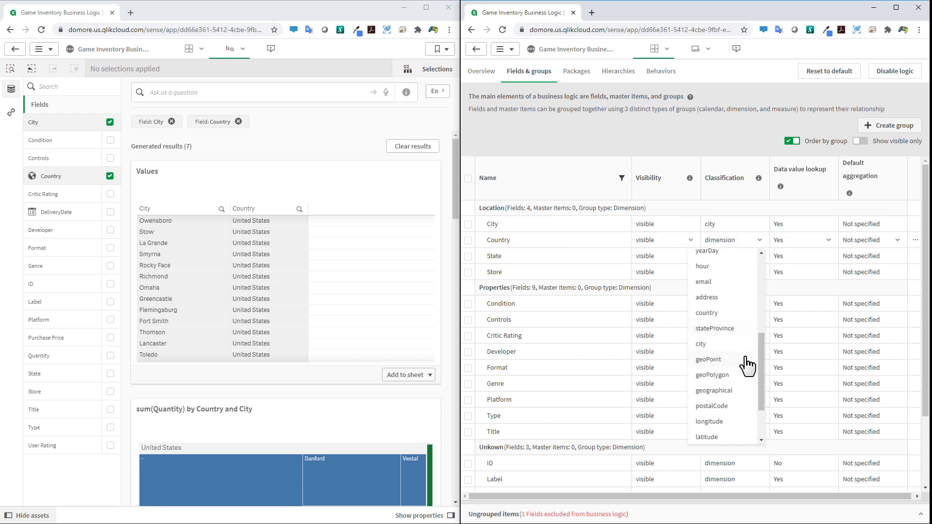
click(728, 318)
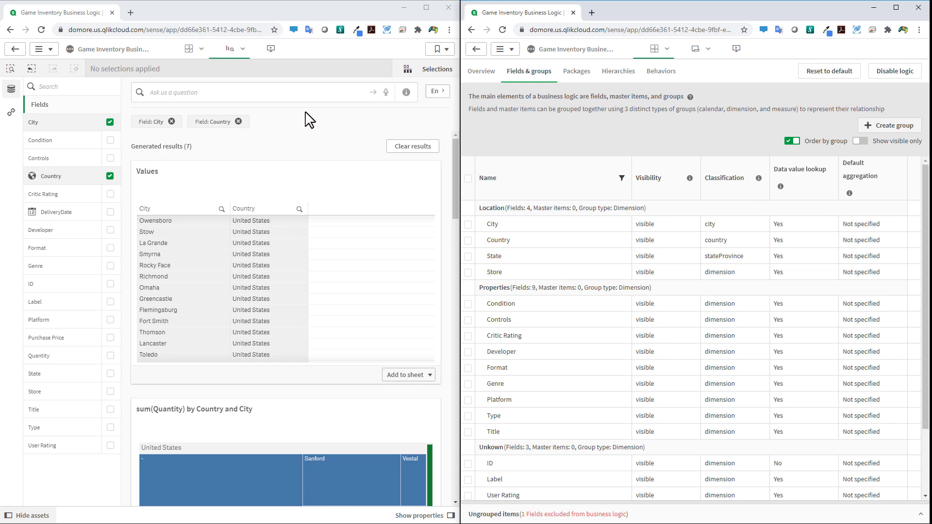
click(413, 146)
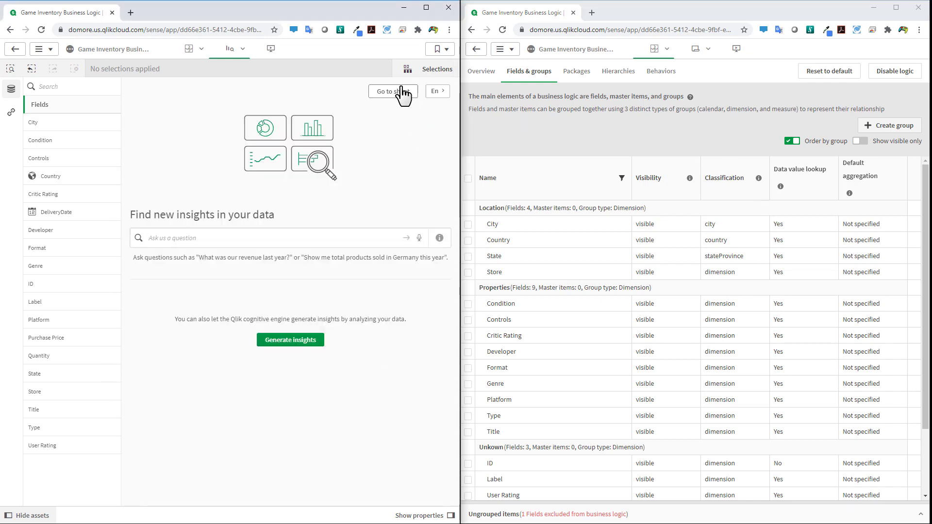
Step: Delete the Time calendar group from the business logic
scroll(676, 348, down, 2)
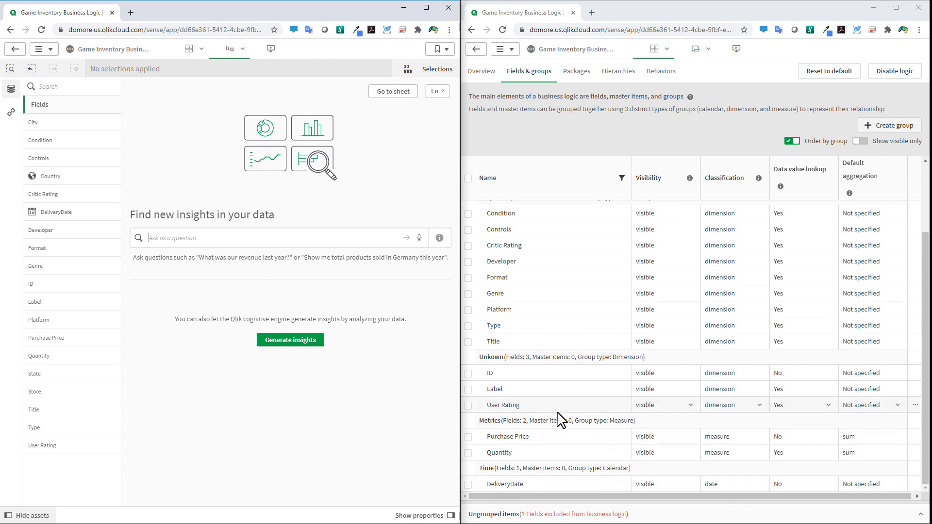
click(913, 468)
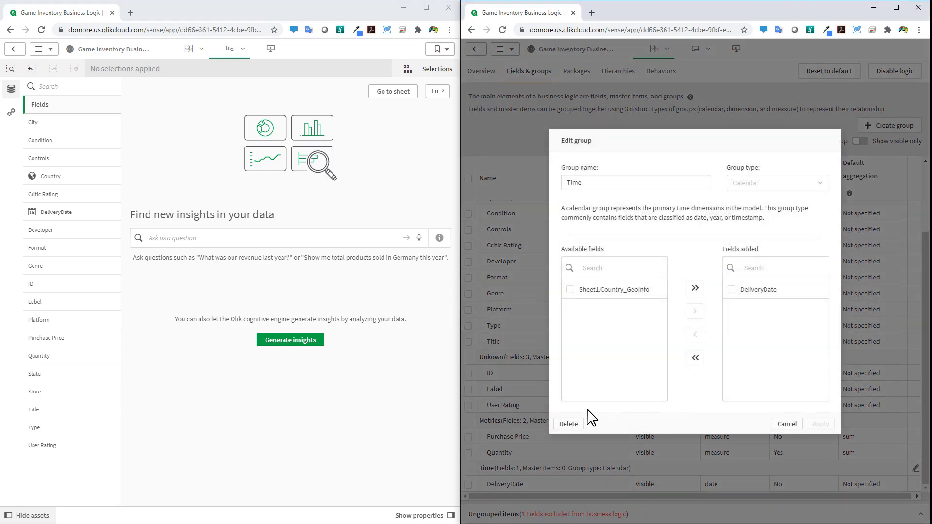
click(569, 424)
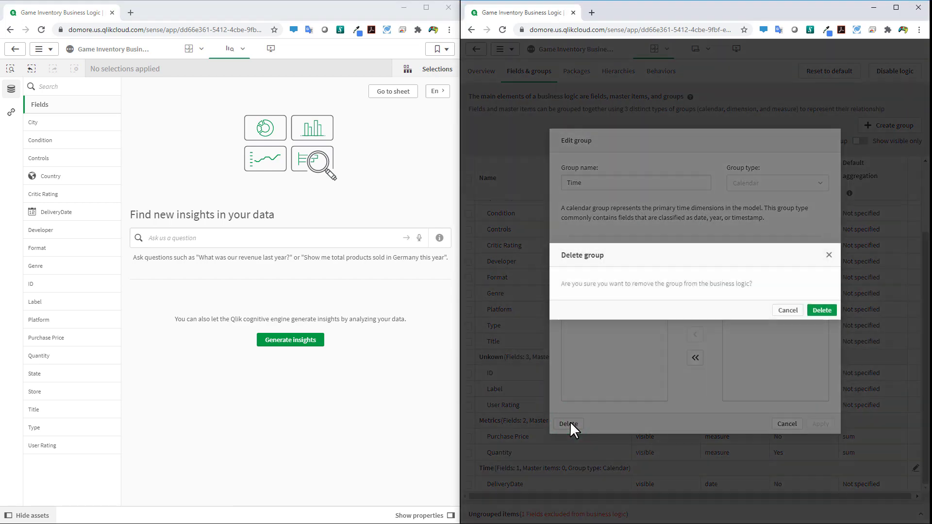
click(821, 315)
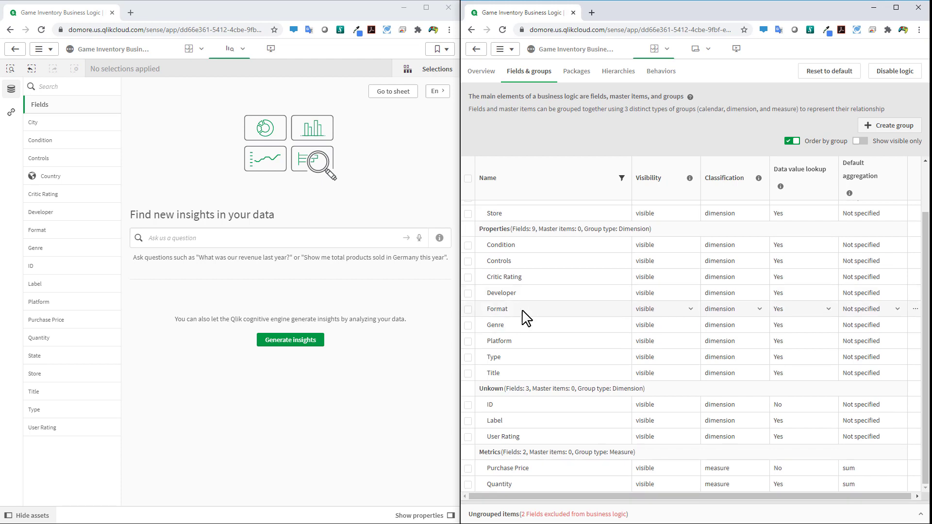
Step: Ask Insight Advisor "how many titles this year" and review the matching result
click(214, 235)
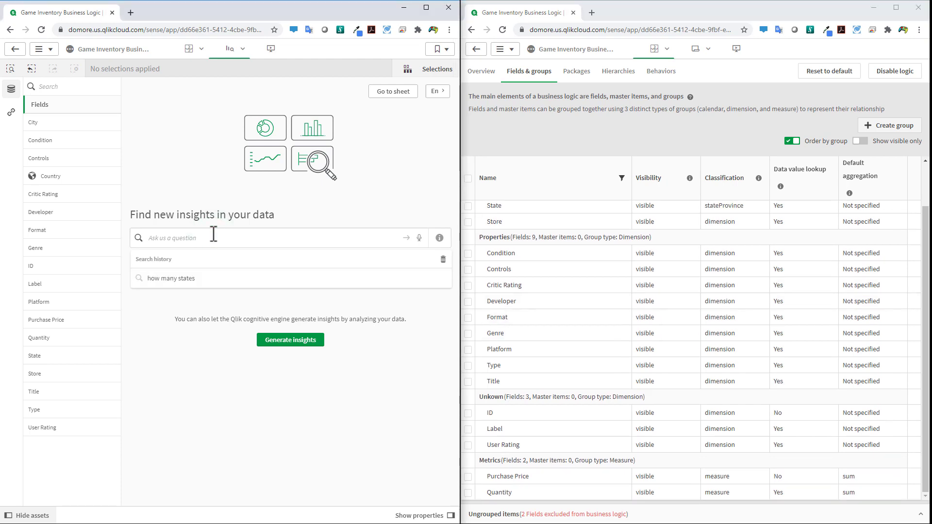
text(how many t)
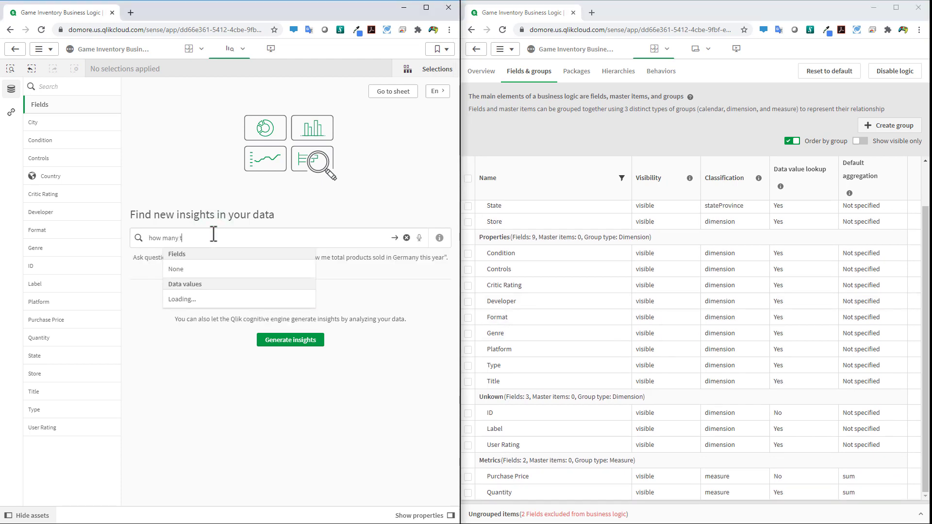
text(itles )
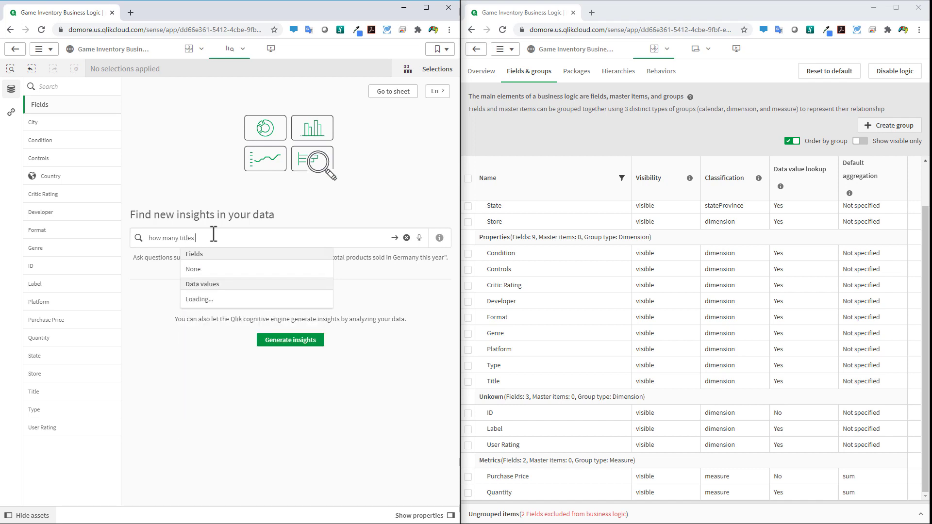
text(this year)
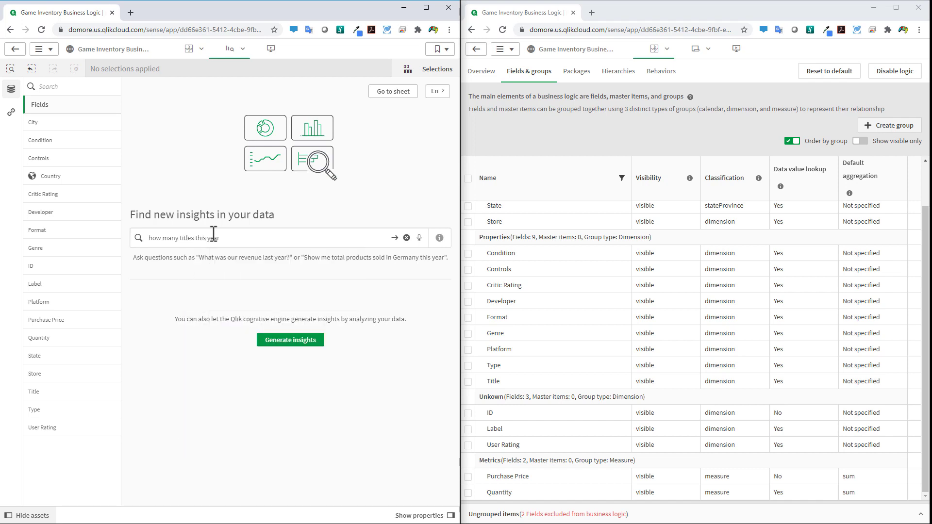
key(Return)
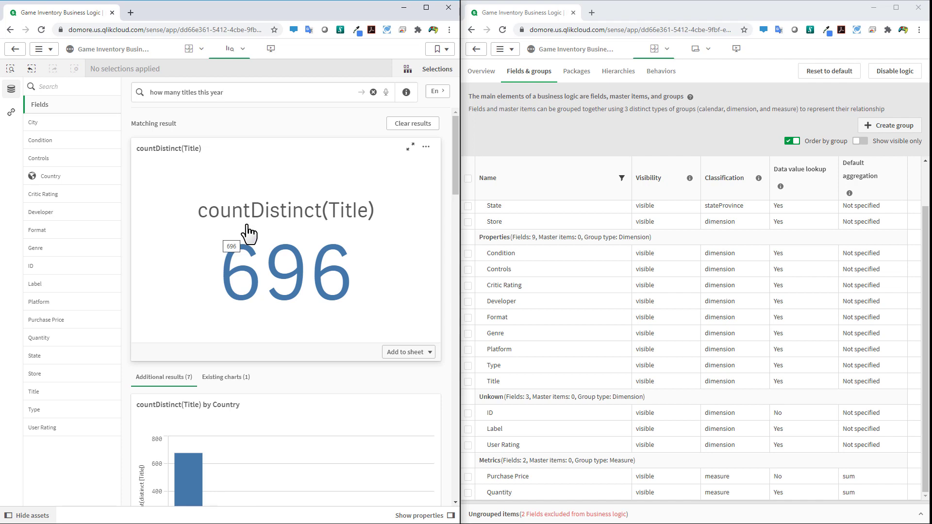
scroll(870, 191, down, 1)
scroll(874, 184, up, 1)
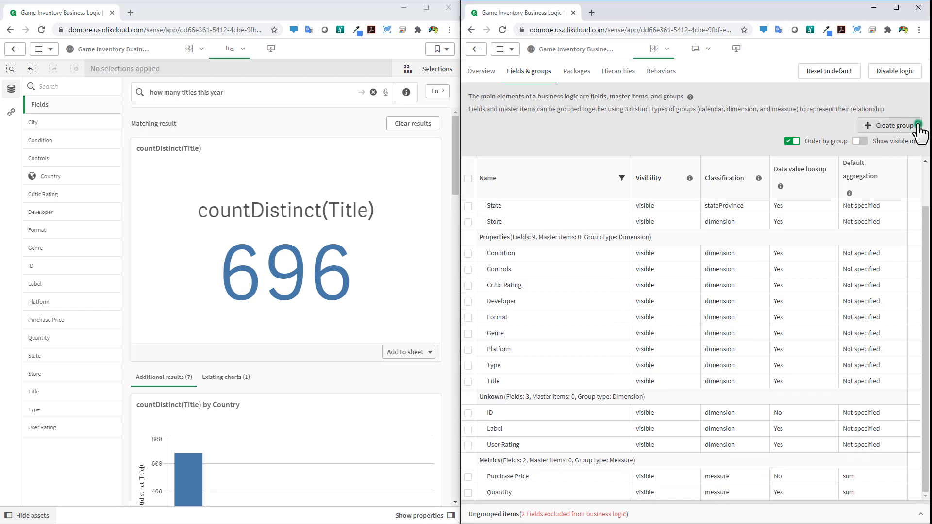
Step: Create a calendar group named Time containing the DeliveryDate field in the business logic
click(915, 125)
click(571, 285)
click(695, 309)
click(607, 189)
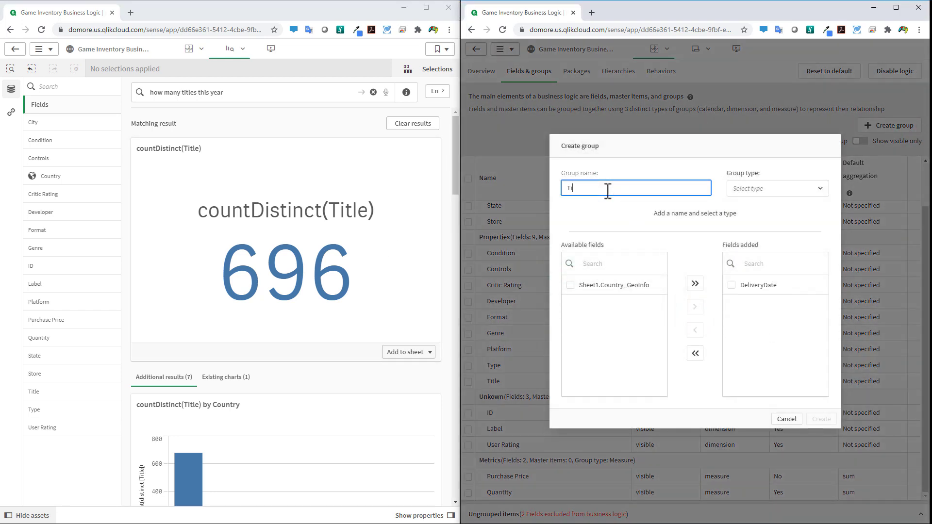
click(755, 187)
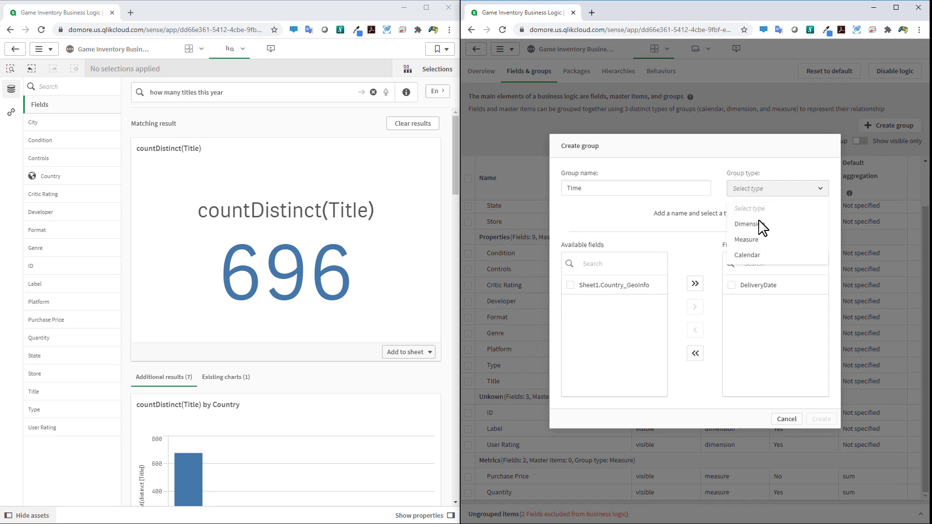
click(764, 261)
click(822, 424)
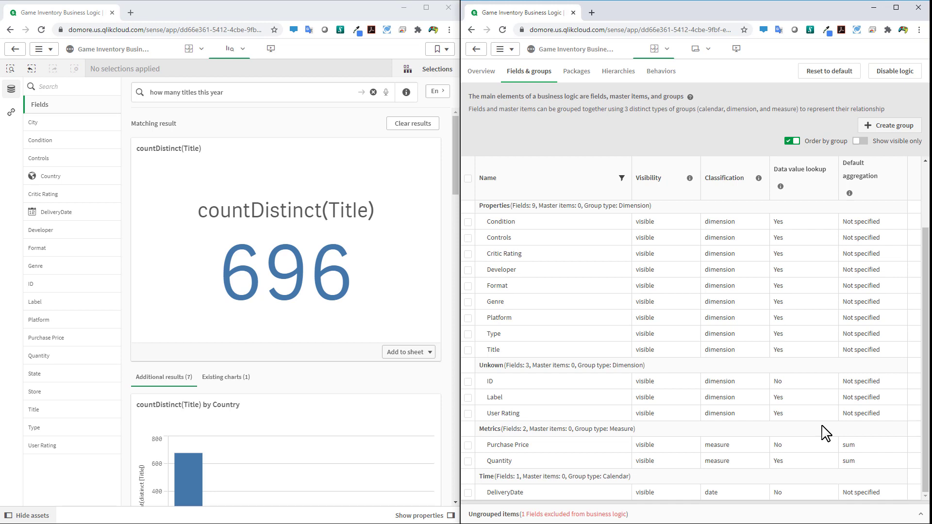
Step: Rerun the question "how many titles this year" in Insight Advisor, and ask "how many titles last year"
click(287, 89)
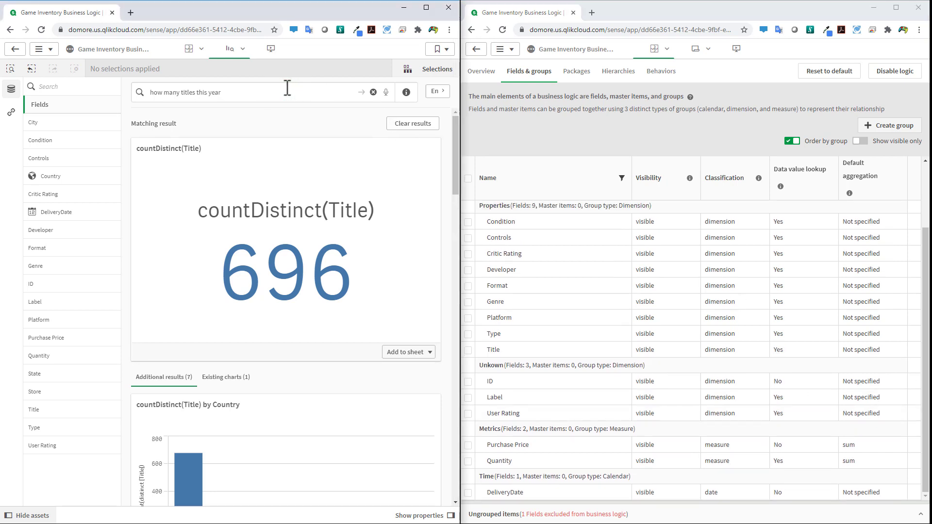
key(Return)
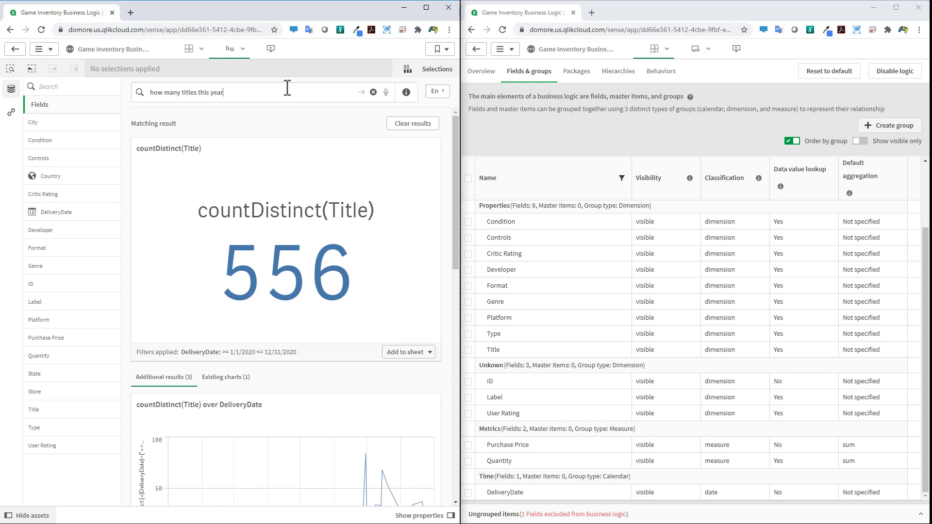
double_click(202, 92)
text(last year)
key(Return)
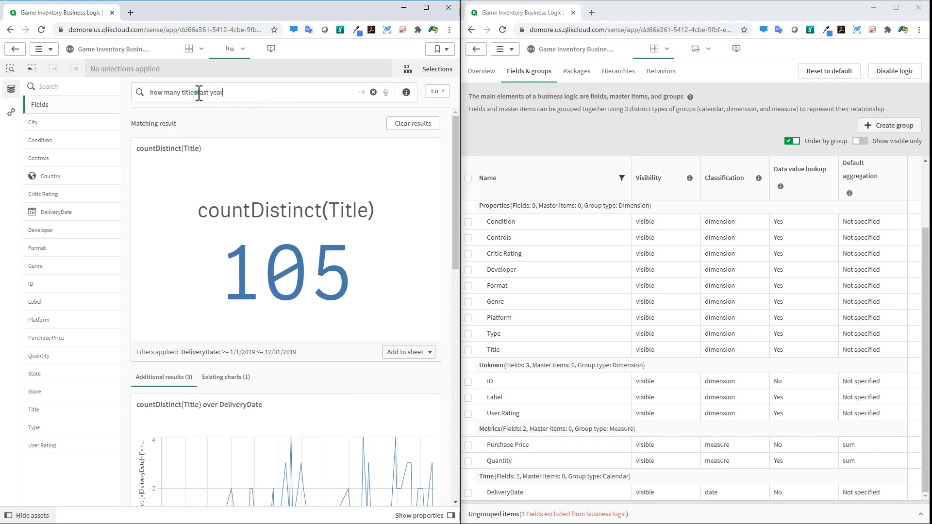
Step: Change the question to "how many titles this month", review the charts it produces, and clear the results
key(BackSpace)
key(BackSpace)
key(BackSpace)
key(BackSpace)
key(BackSpace)
key(BackSpace)
key(BackSpace)
key(BackSpace)
key(BackSpace)
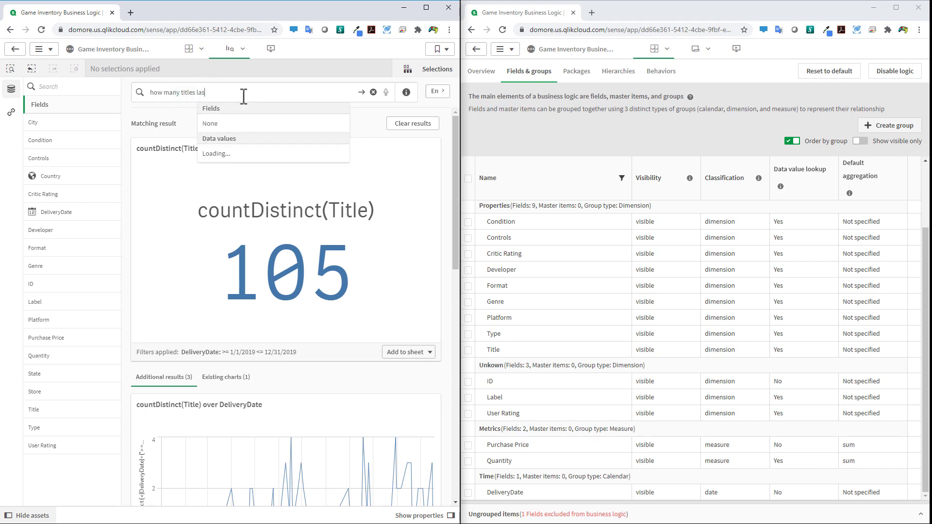
text(this month)
key(Return)
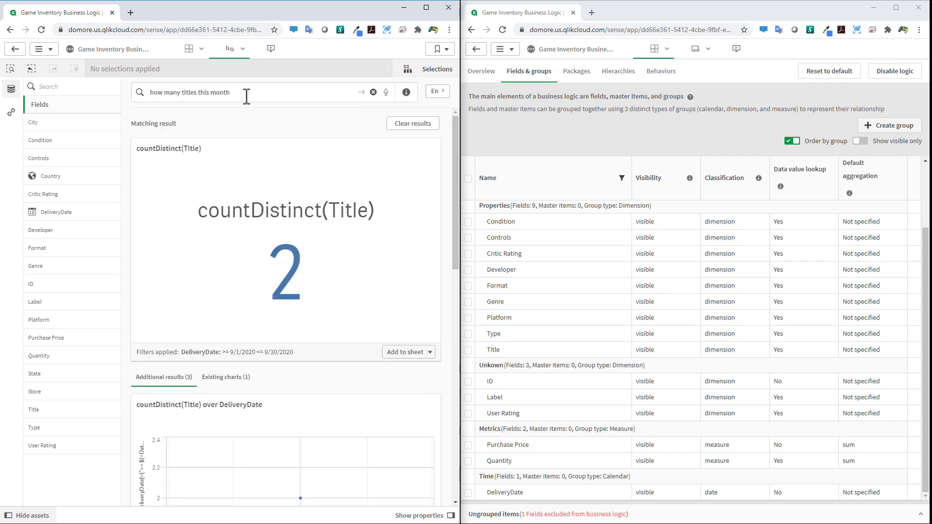
scroll(365, 234, down, 4)
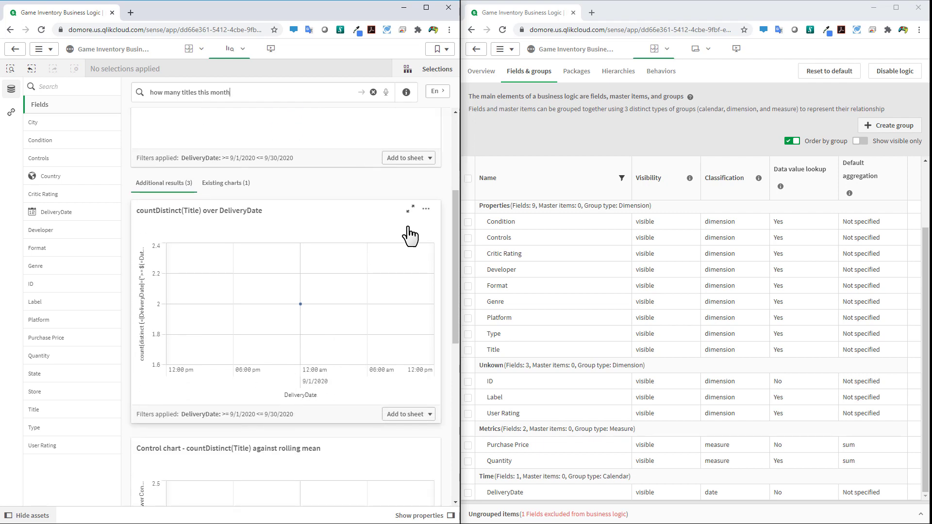
scroll(408, 243, up, 4)
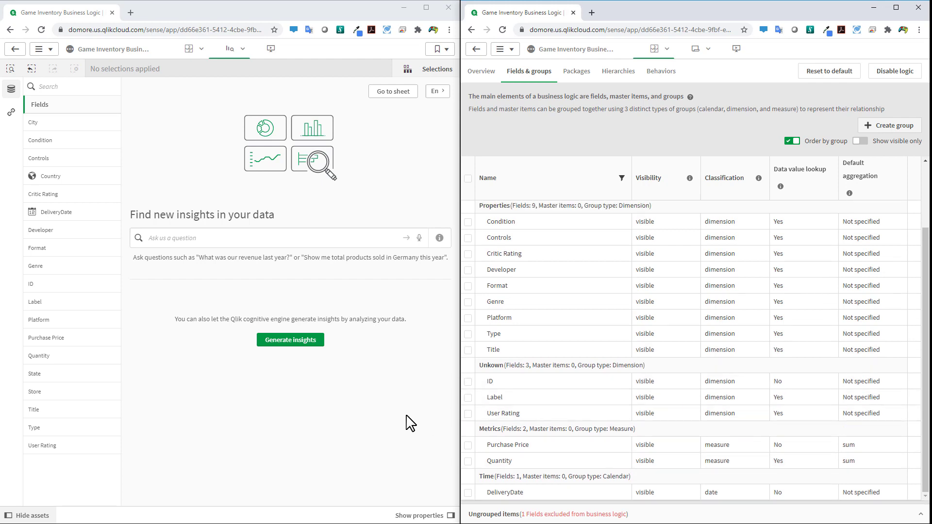
Step: Generate insights from the User Rating field and review the resulting charts
click(68, 450)
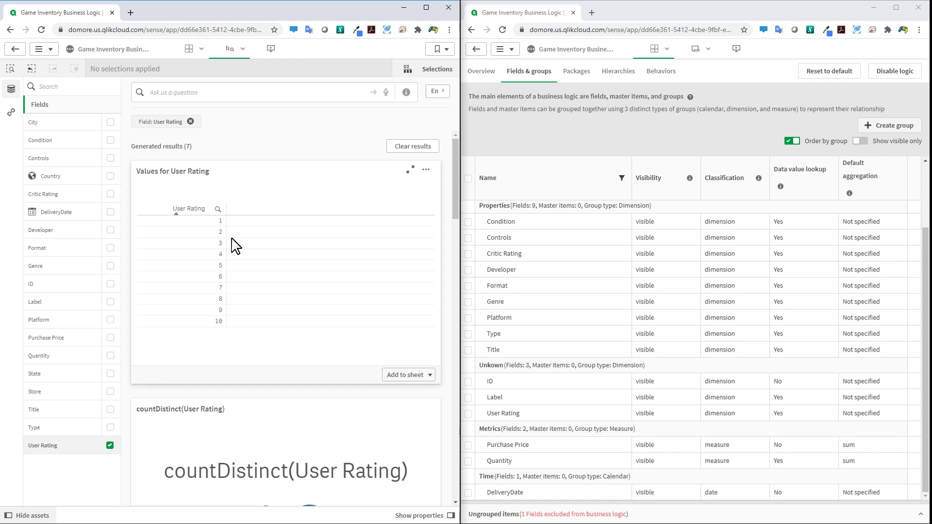
scroll(302, 373, down, 3)
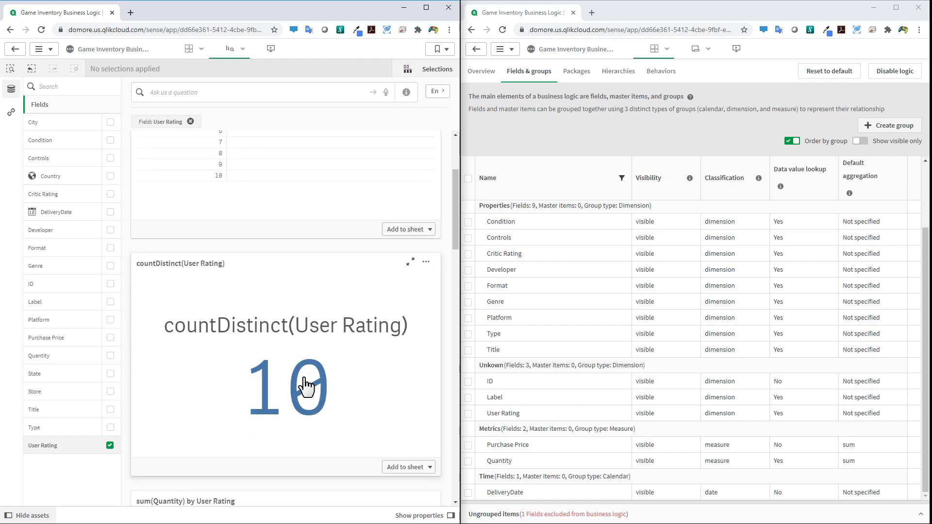
scroll(306, 386, up, 3)
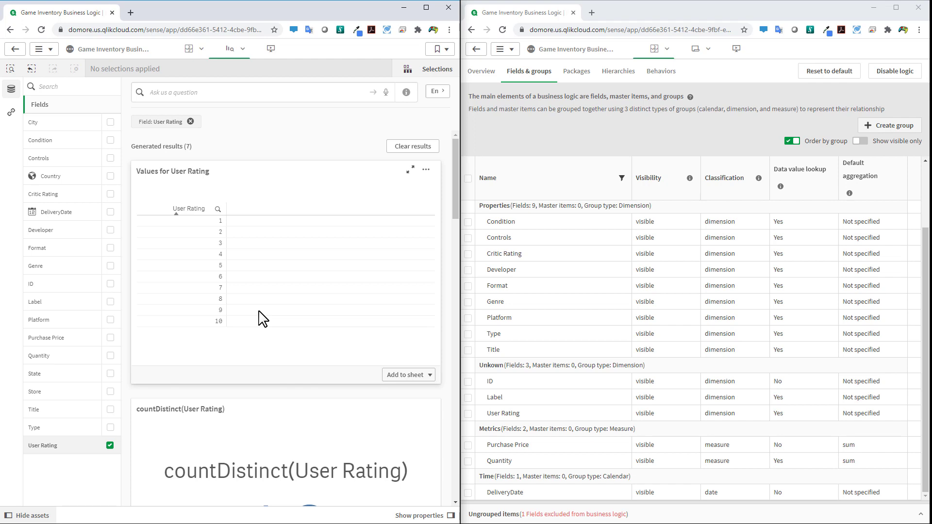
Step: Set the User Rating field's classification to measure and its default aggregation to avg
scroll(516, 383, down, 1)
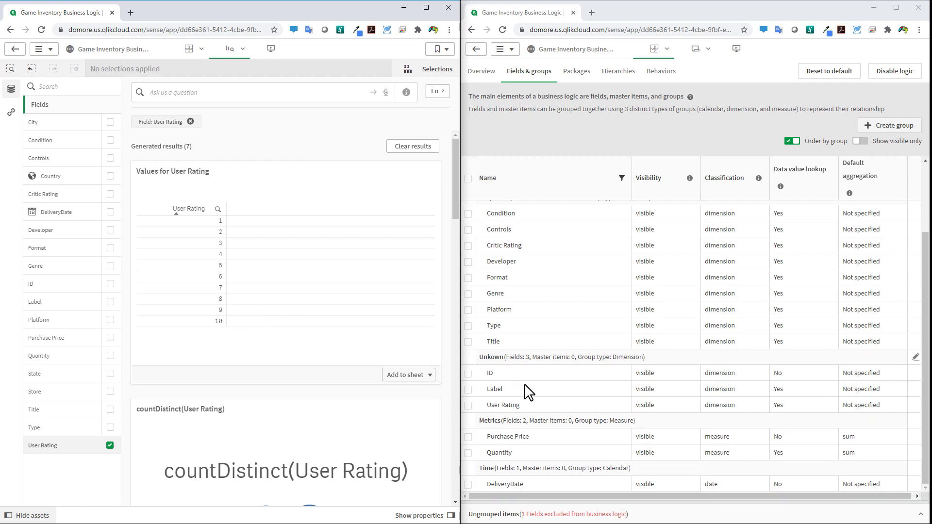
click(762, 406)
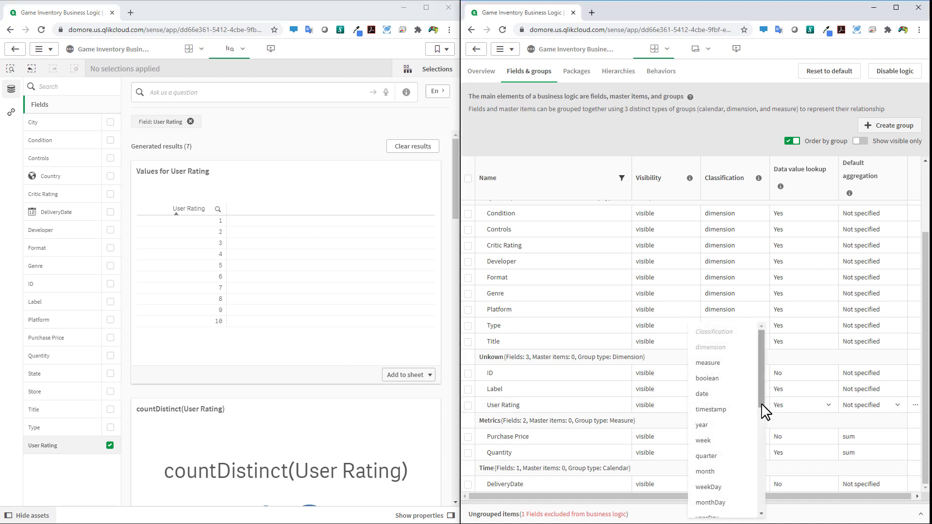
click(729, 365)
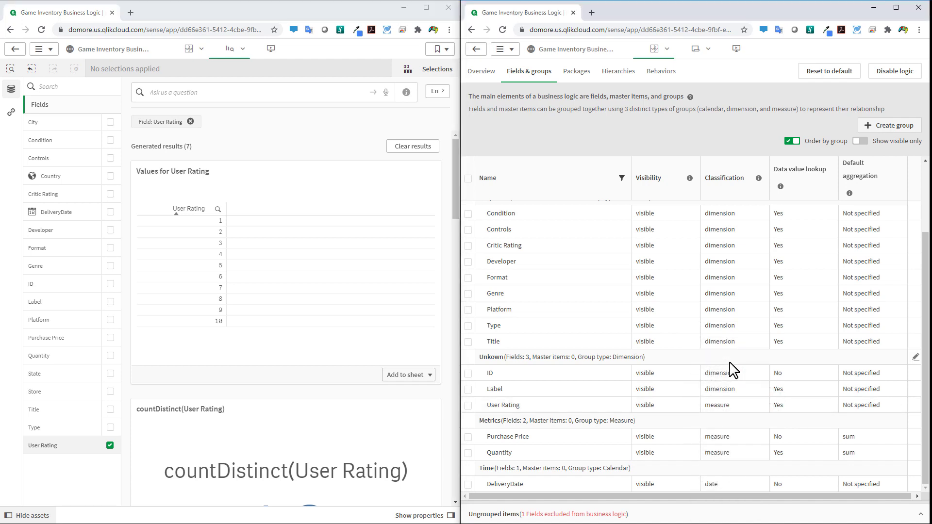
click(880, 406)
click(897, 406)
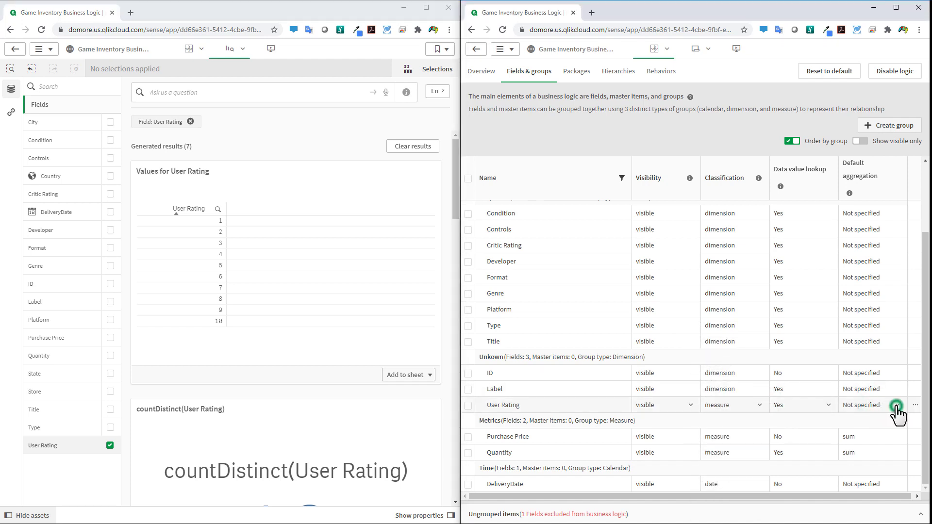
click(855, 439)
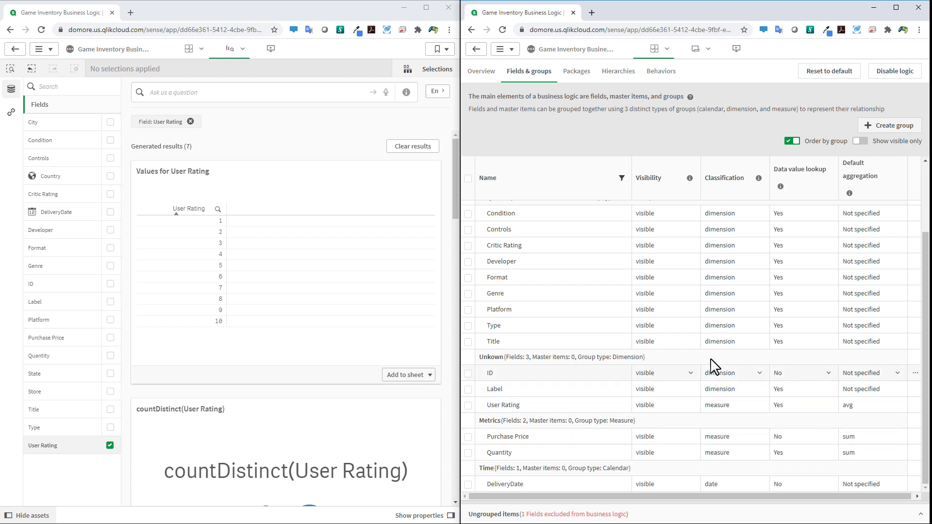
Step: Clear the results, regenerate insights from User Rating, and add the Platform field to examine the average rating by platform
scroll(597, 265, up, 1)
click(411, 147)
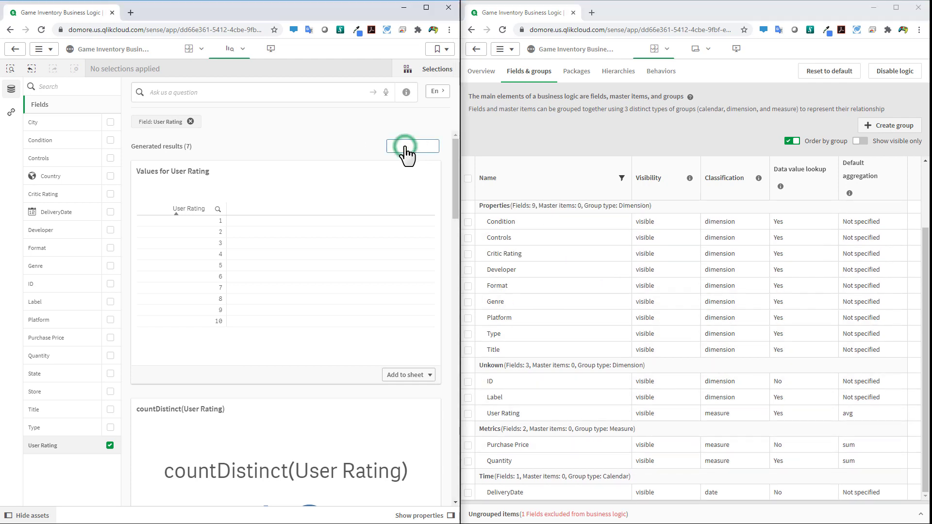
click(83, 446)
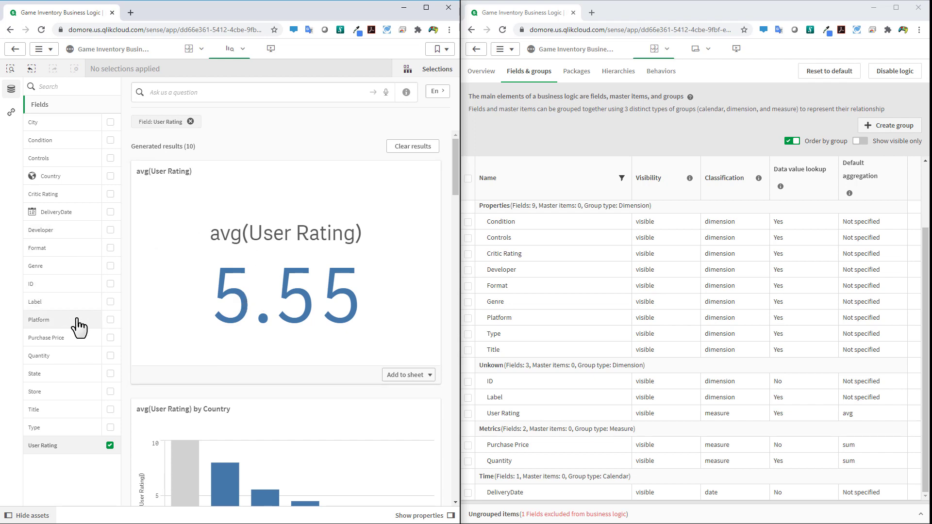
click(110, 320)
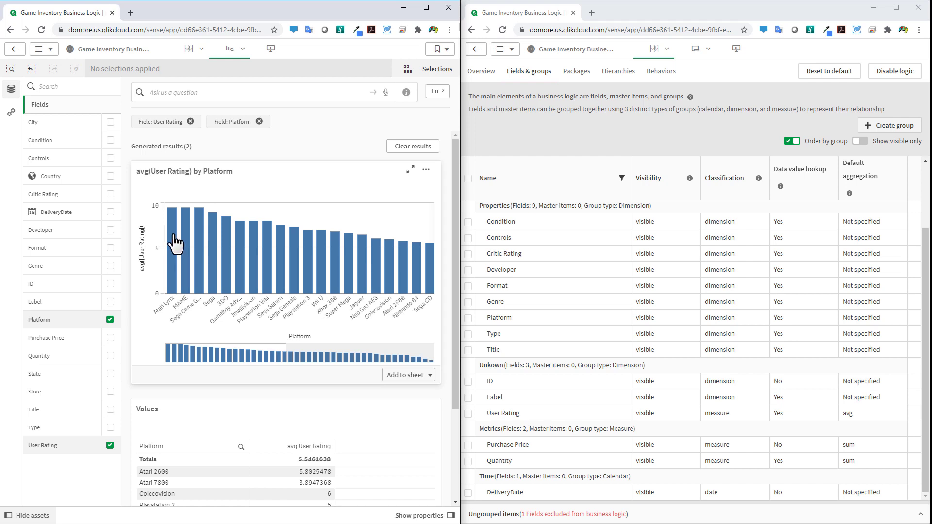
mouse_move(175, 243)
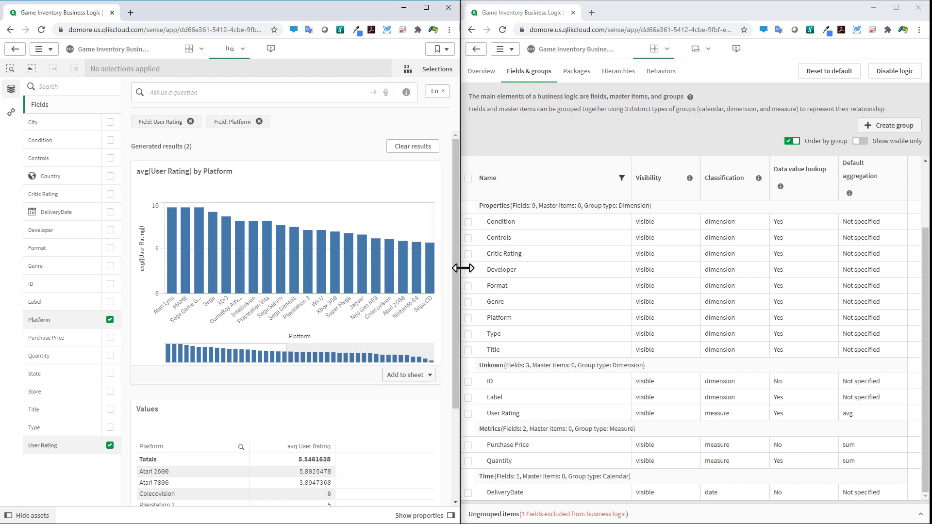
Step: Set the ID field's visibility to hidden, and remove the Platform and User Rating fields from the insights
scroll(837, 416, down, 1)
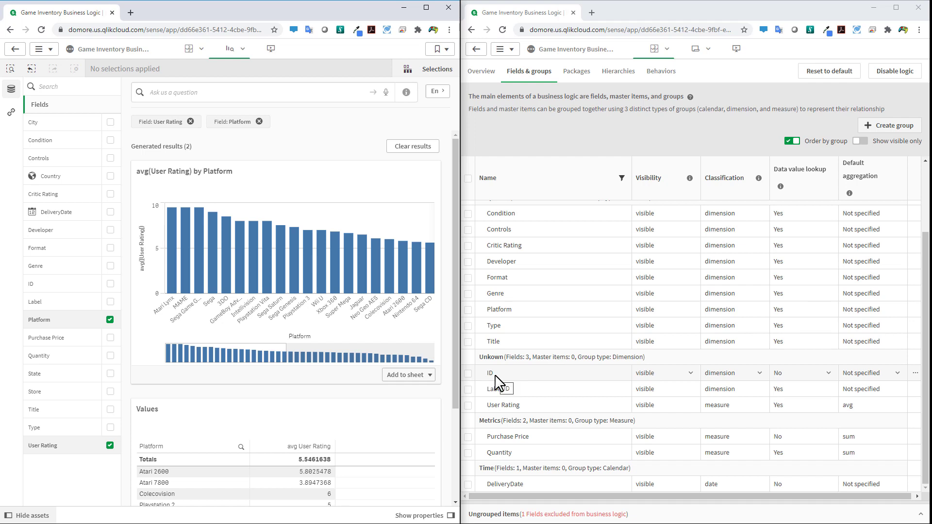
click(693, 385)
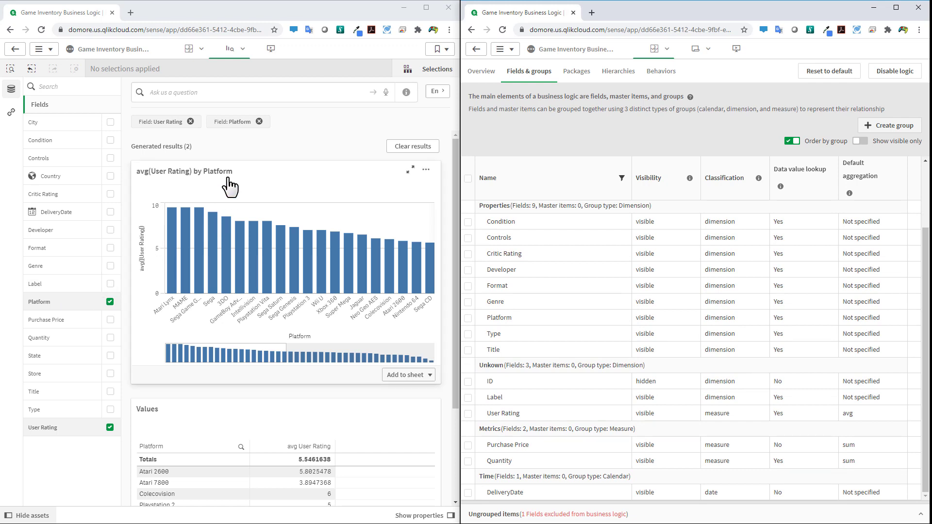
click(258, 122)
click(191, 122)
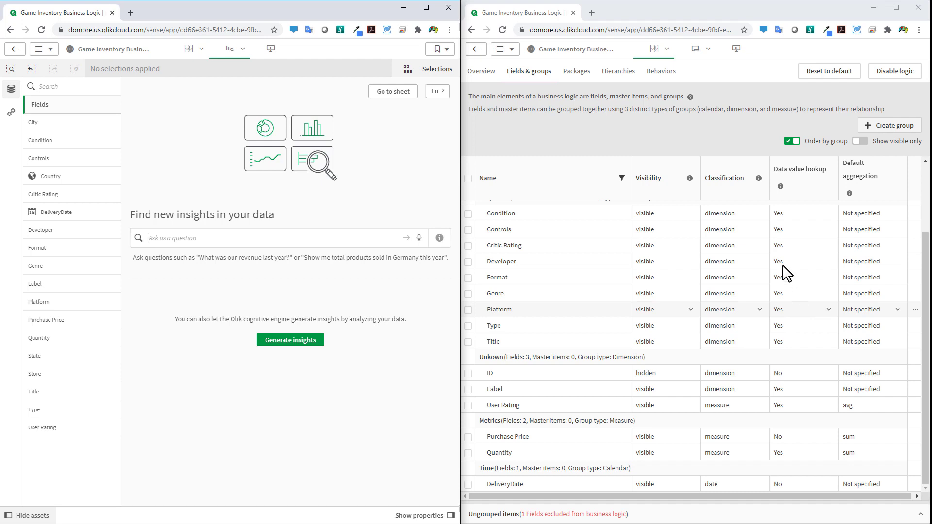
Step: Enter "oran" as an Insight Advisor question to examine the suggested data values
scroll(651, 255, up, 2)
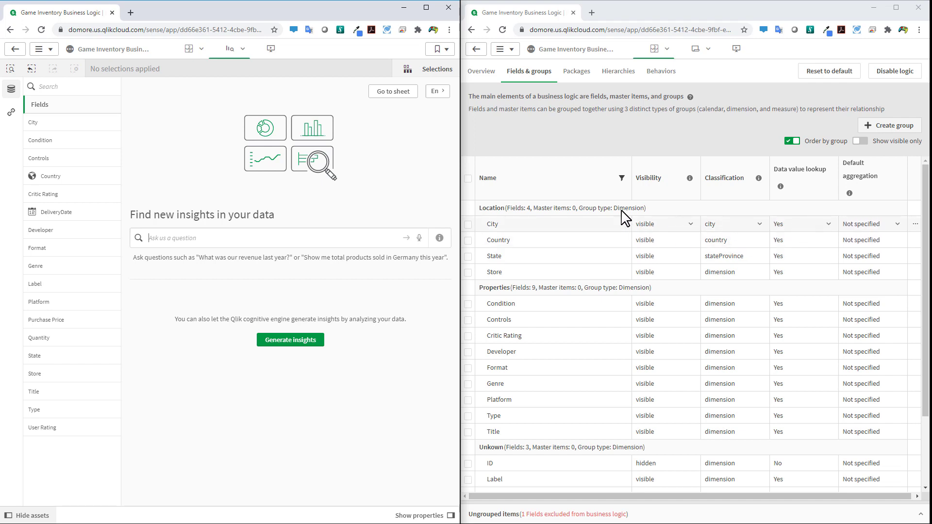
click(301, 238)
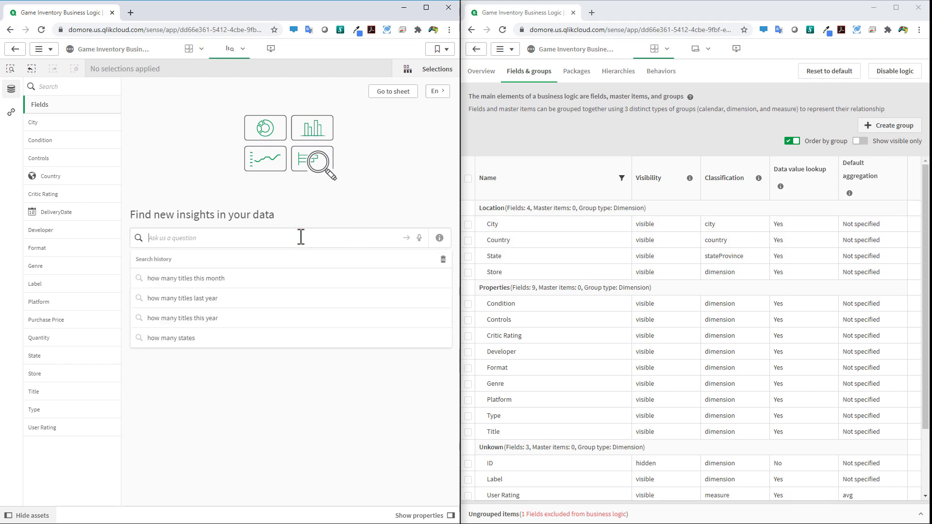
text(oran)
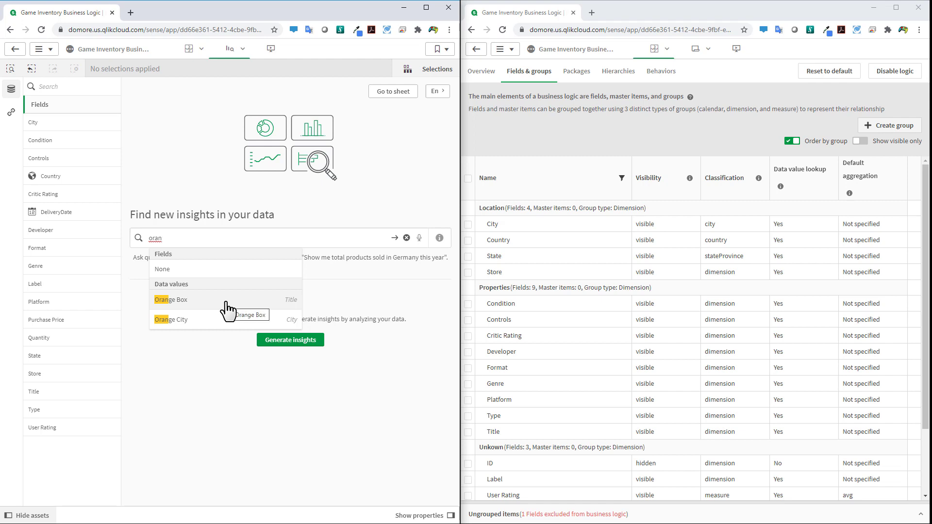
Step: Set the data value lookup of the City field in the Location group to No
click(827, 225)
click(773, 274)
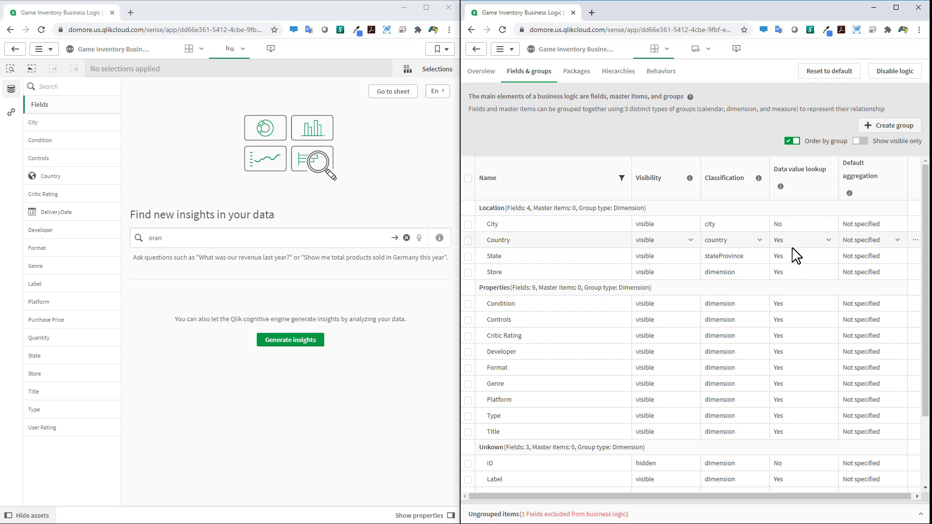
Step: Reload Insight Advisor and enter "orang" as the question to examine the suggested data values
click(189, 47)
click(230, 51)
click(176, 238)
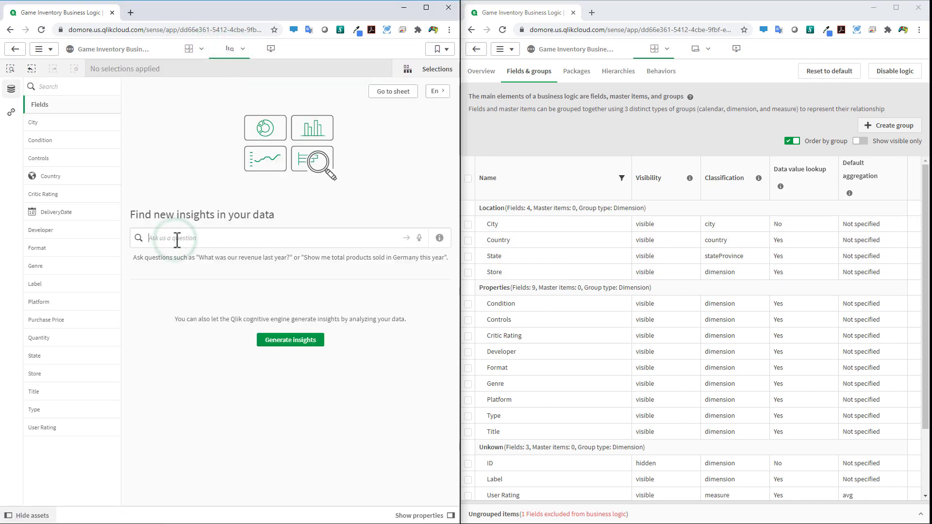
text(oran)
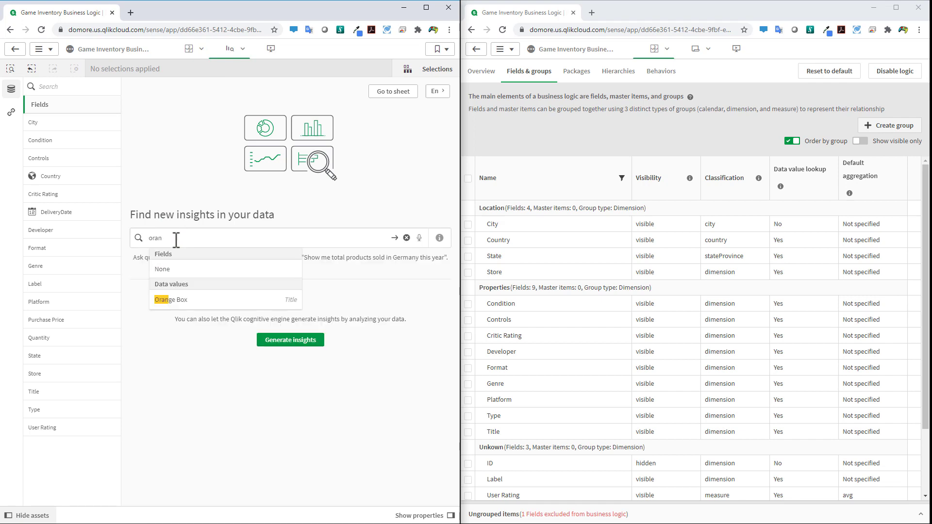
text(g)
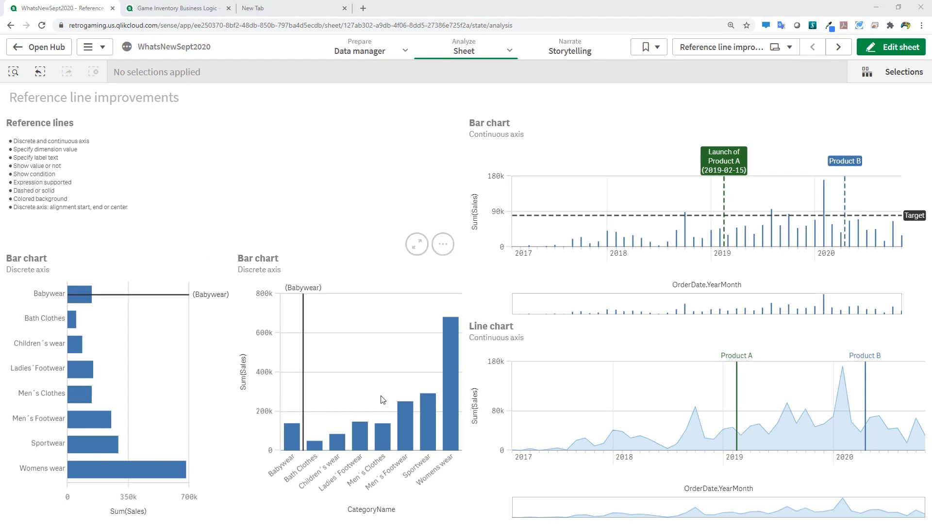
Step: Open the Reference line improvements sheet for editing and examine the dimension reference line settings of the line chart's Product A and the vertical bar chart
mouse_move(450, 366)
click(880, 45)
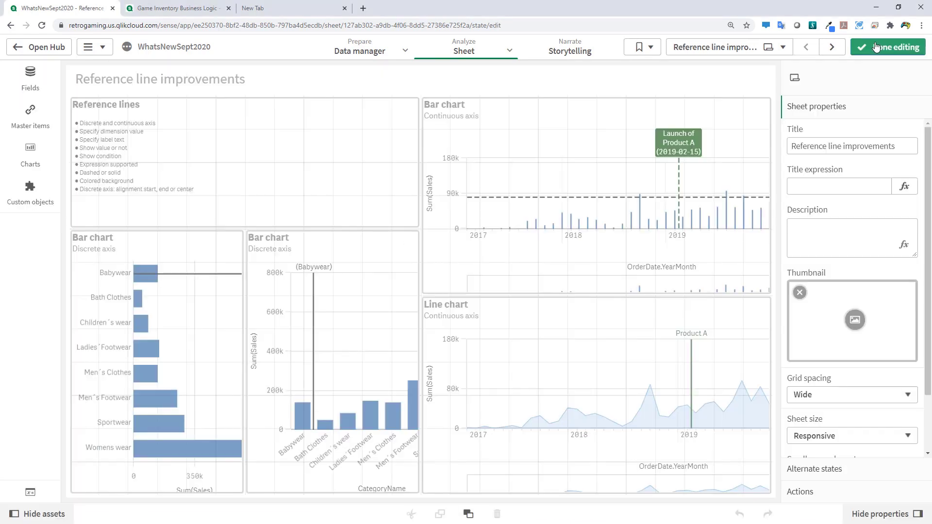
click(670, 343)
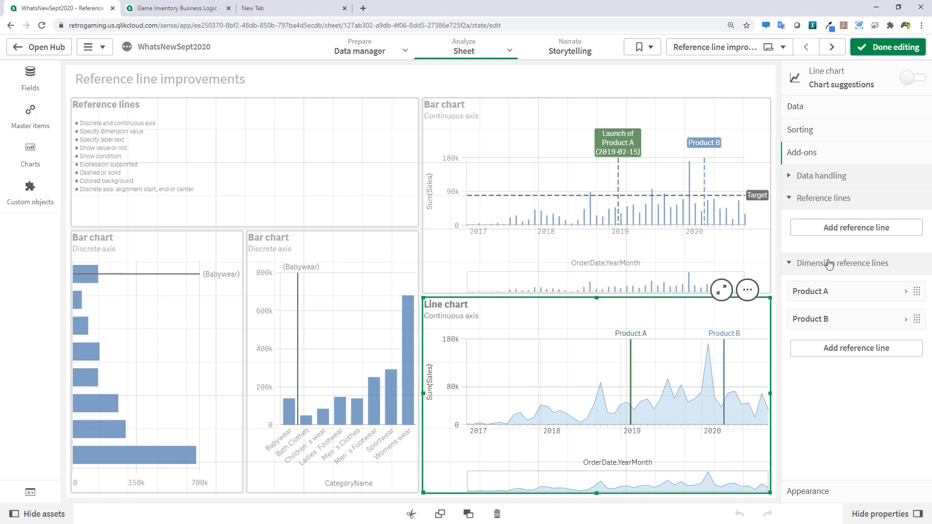
click(845, 295)
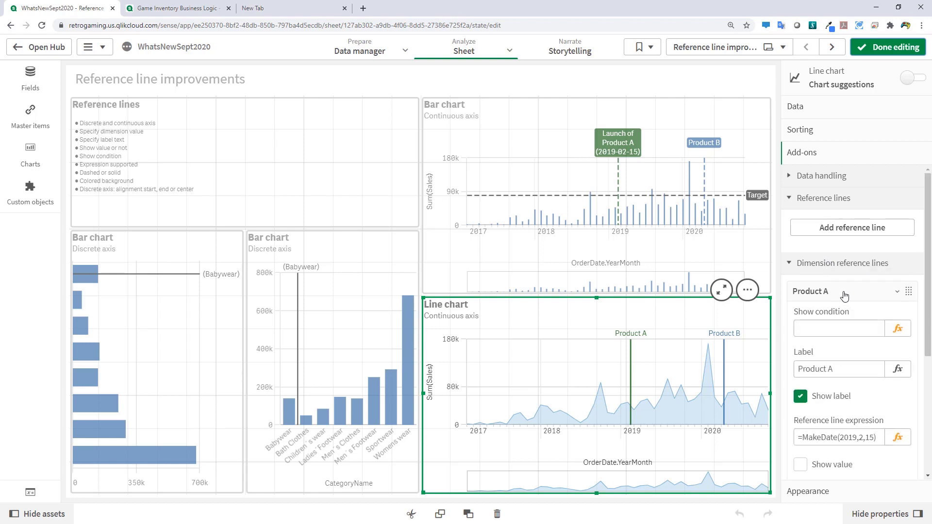
scroll(852, 335, down, 1)
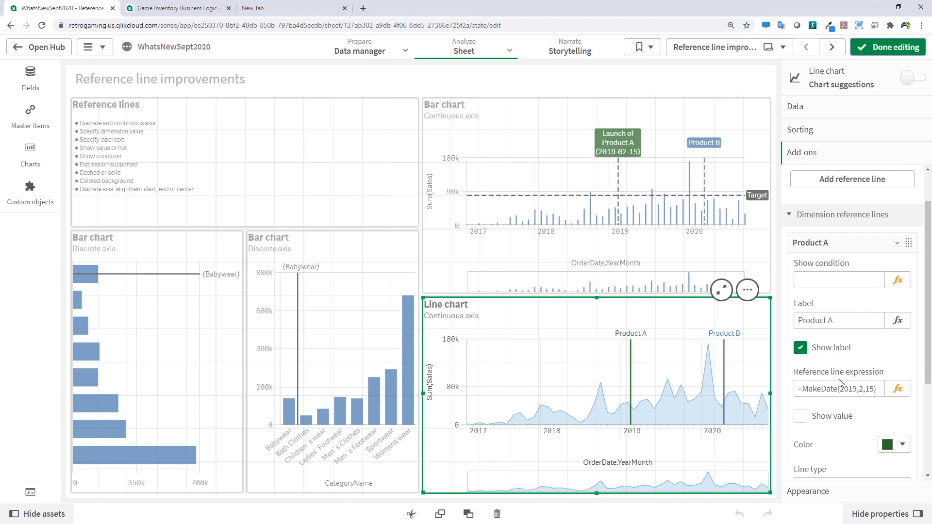
click(820, 392)
click(387, 272)
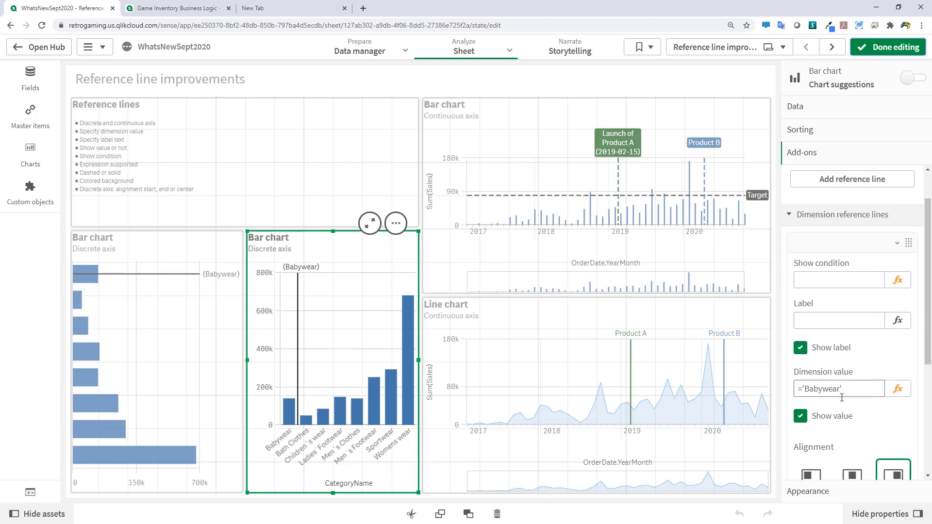
Step: Show the Qlik Dashboard bundle objects, go to the Animator sheet, and examine the animator's OrderDate dimension and animation options
click(30, 190)
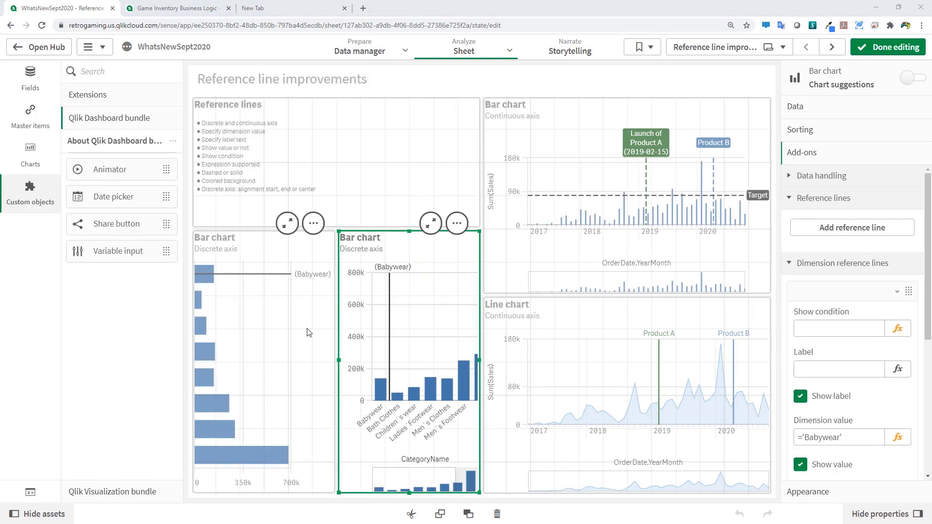
click(832, 49)
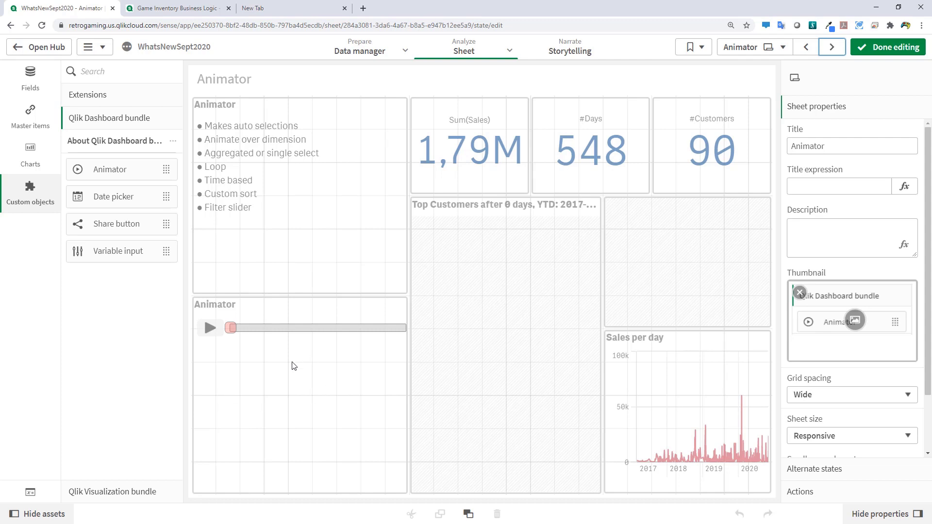
click(320, 388)
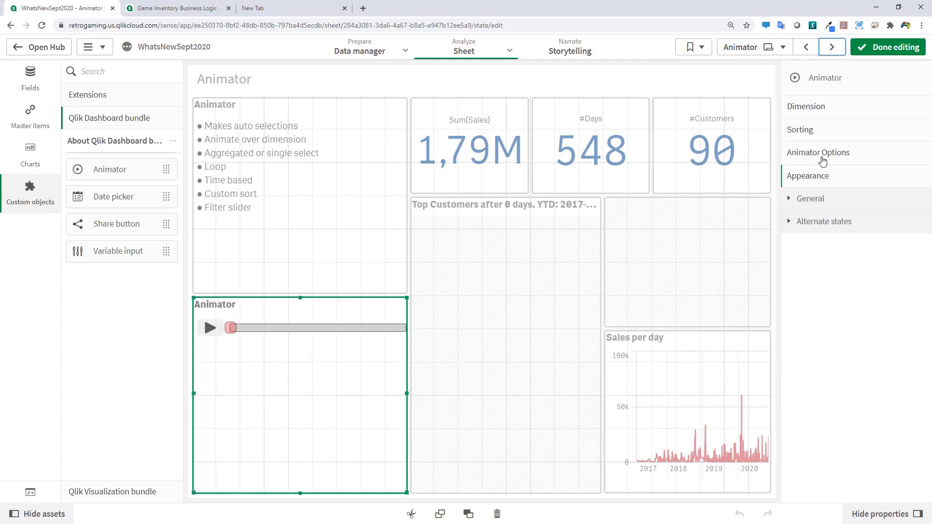
click(822, 109)
click(822, 156)
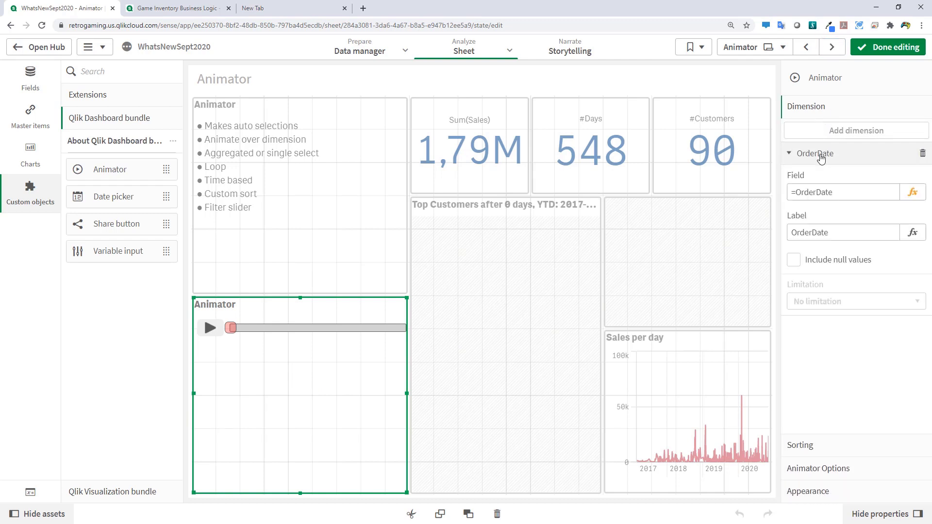
click(834, 468)
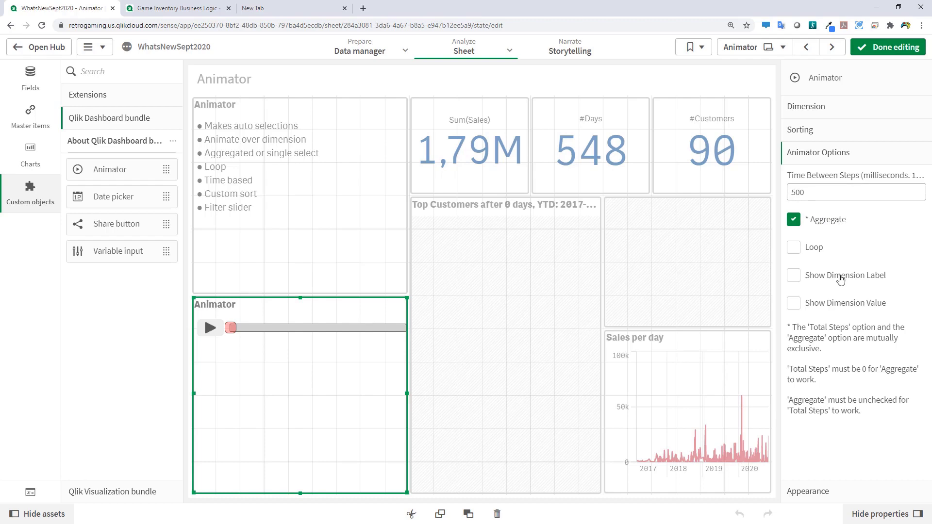
Step: Finish editing the Animator sheet and start the animation
click(869, 48)
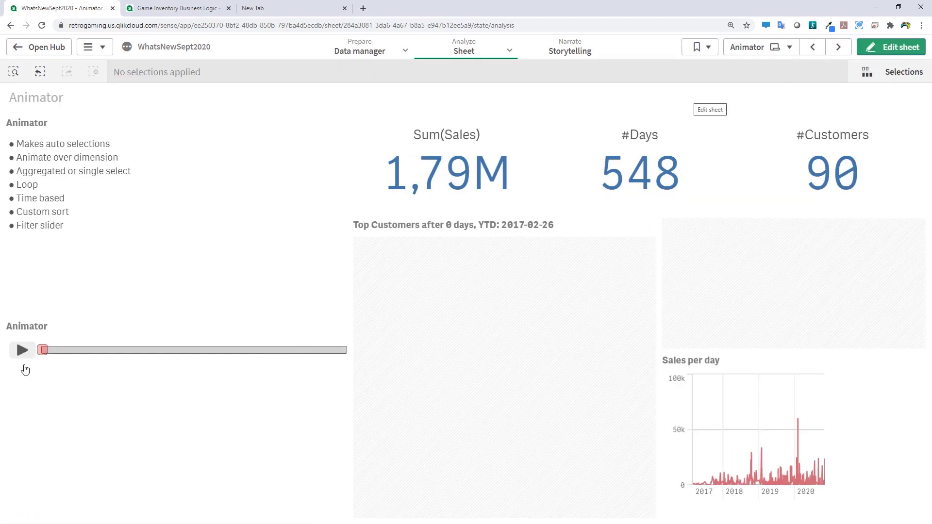
click(21, 355)
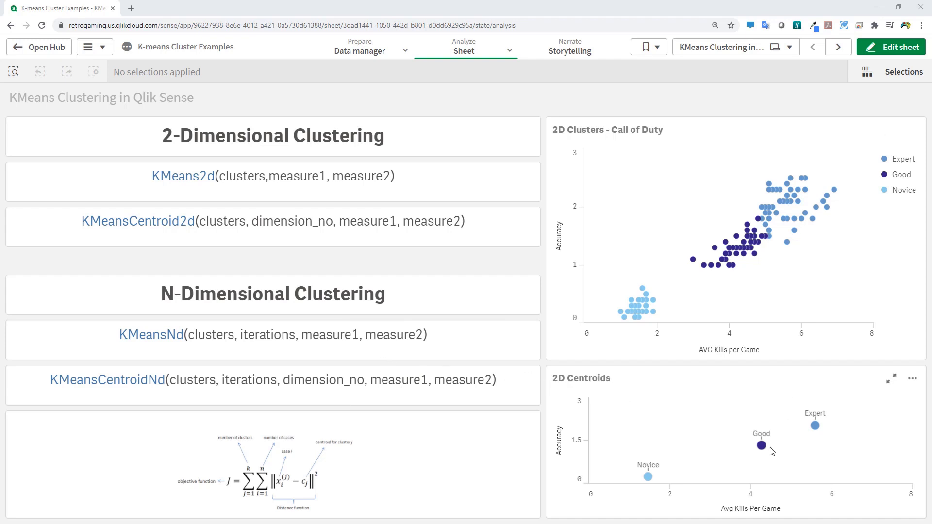
Step: Examine the Good centroid's details and the clusters in the 2D Clusters - Call of Duty scatter plot up close
mouse_move(762, 449)
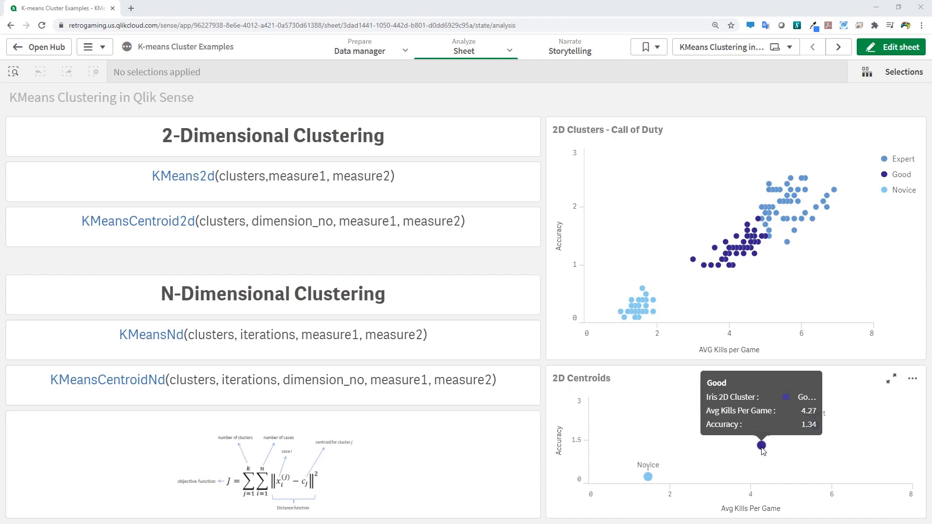
scroll(748, 251, up, 3)
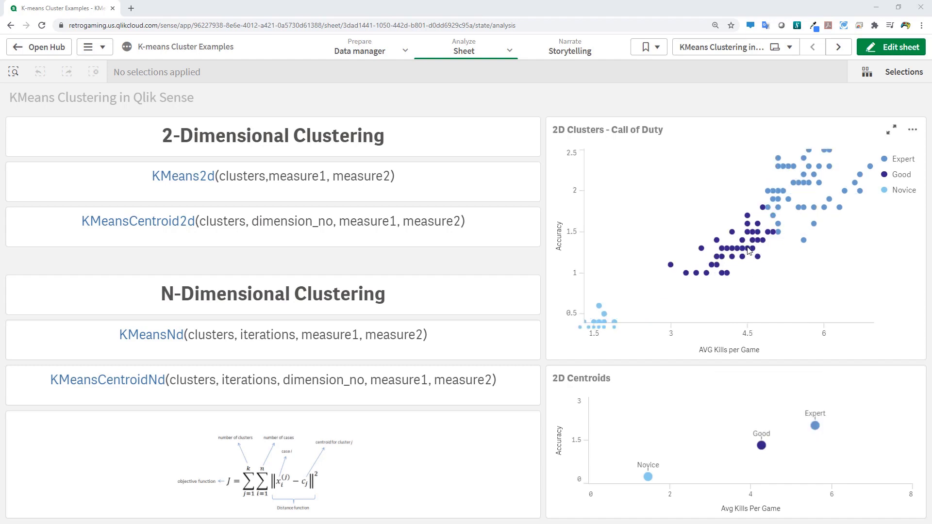
mouse_move(744, 241)
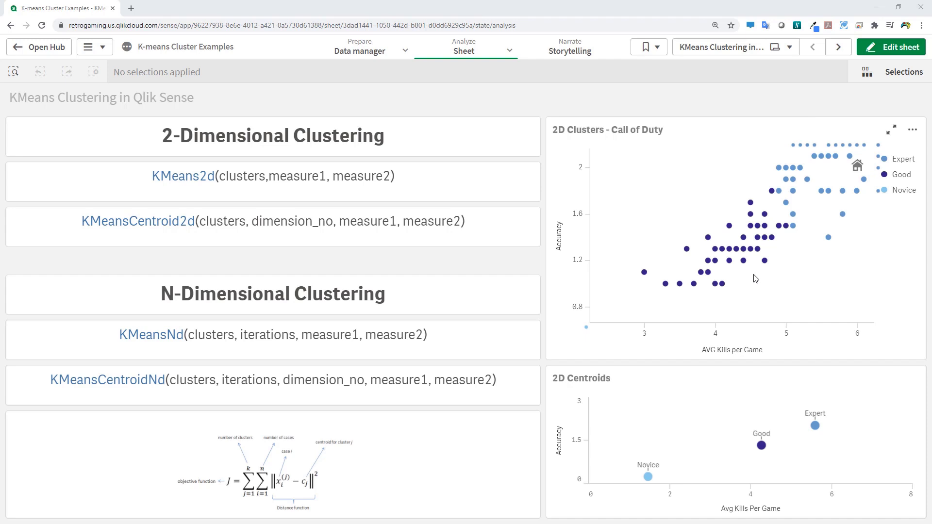
scroll(772, 284, down, 2)
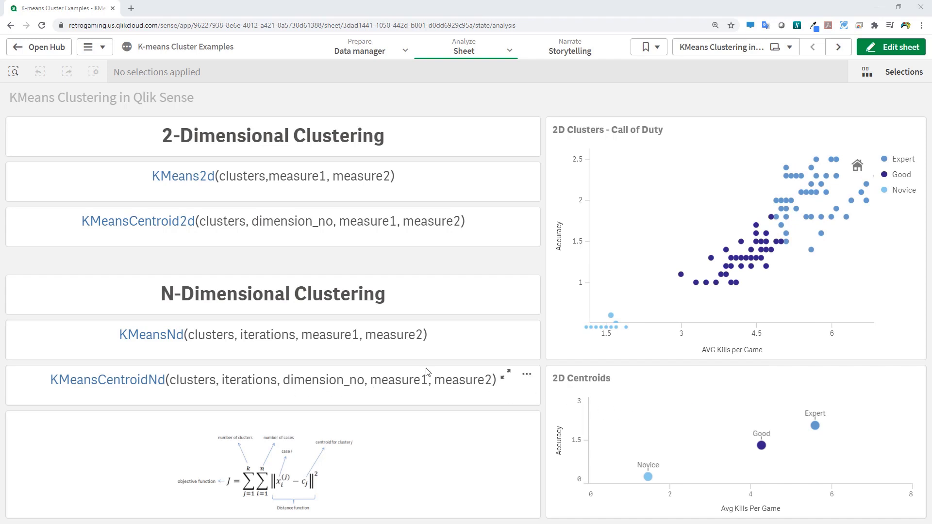
Step: Open the KMeans Clustering sheet for editing and examine the X-axis and Y-axis measures of the 2D Clusters - Call of Duty chart
click(891, 47)
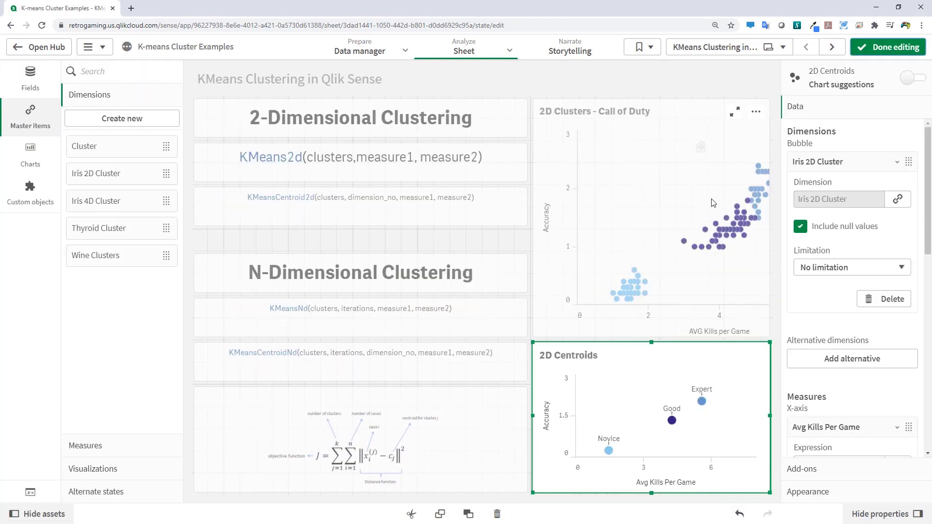
click(744, 208)
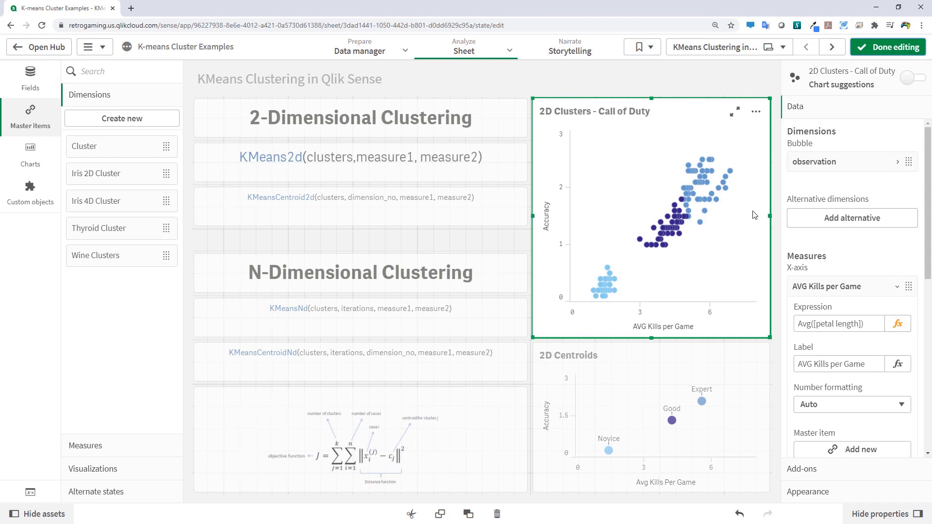
scroll(806, 286, down, 3)
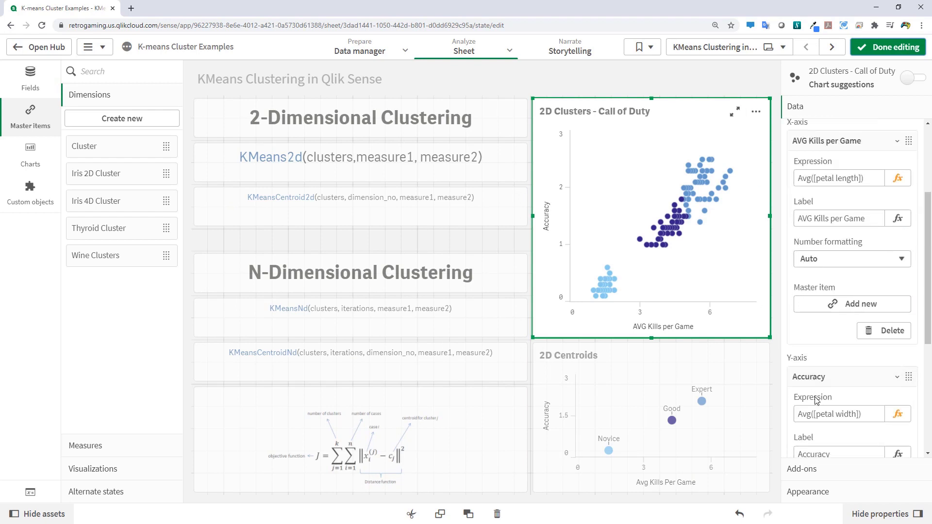
scroll(811, 377, down, 4)
Step: Unlink the Call of Duty cluster chart's color dimension from the Iris 2D Cluster master dimension and open its expression
click(808, 492)
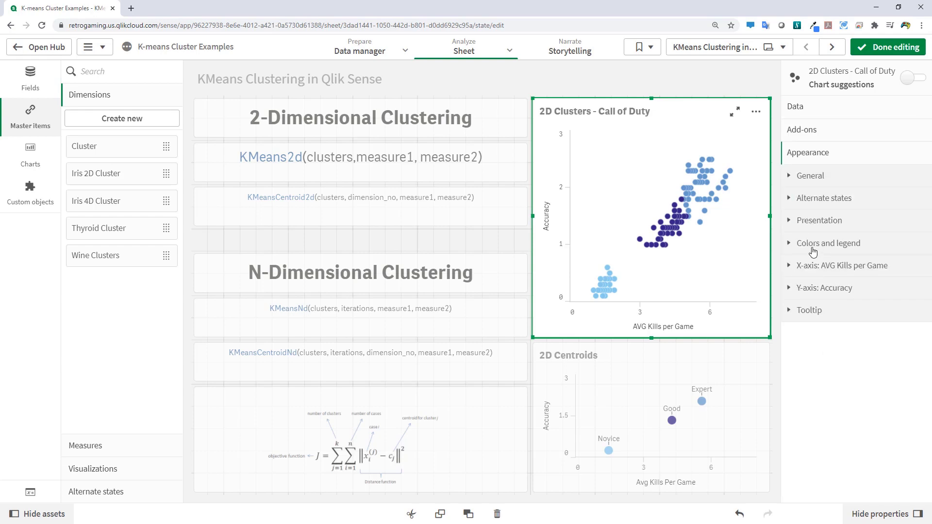
click(814, 245)
click(877, 344)
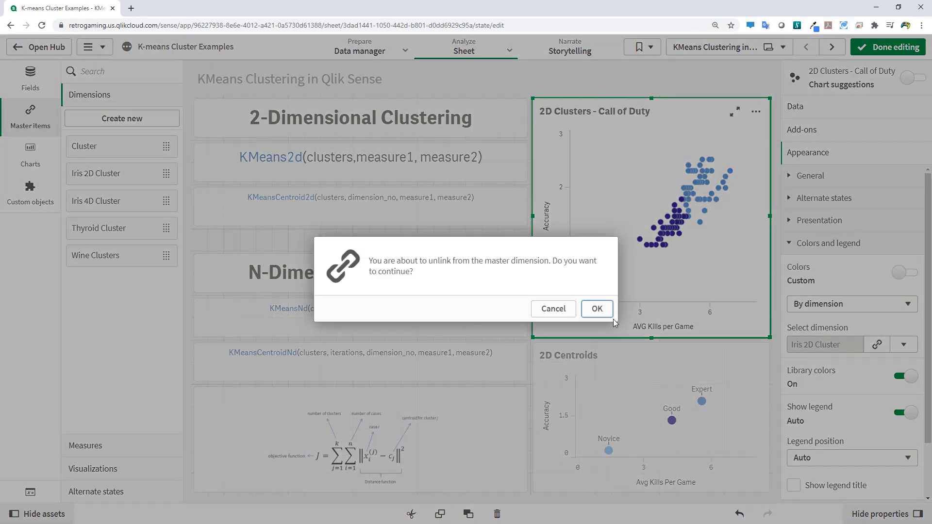
click(598, 309)
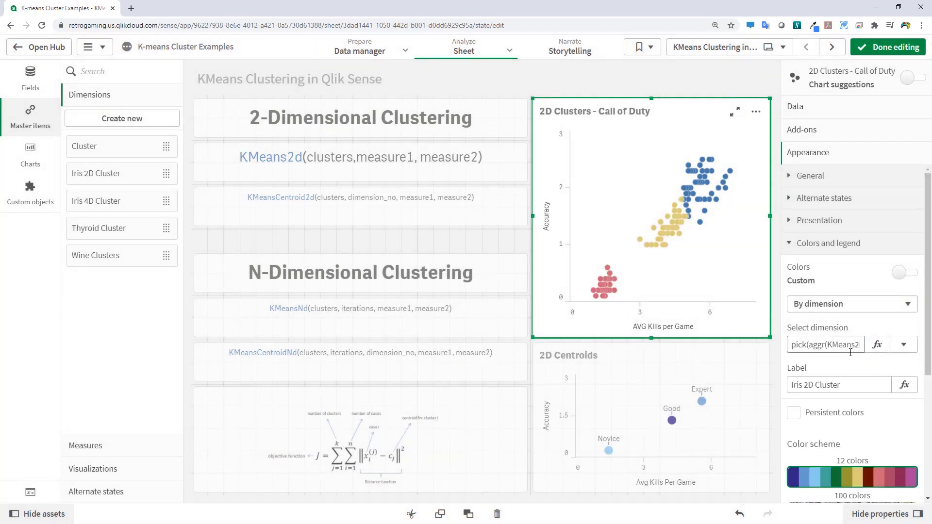
click(875, 349)
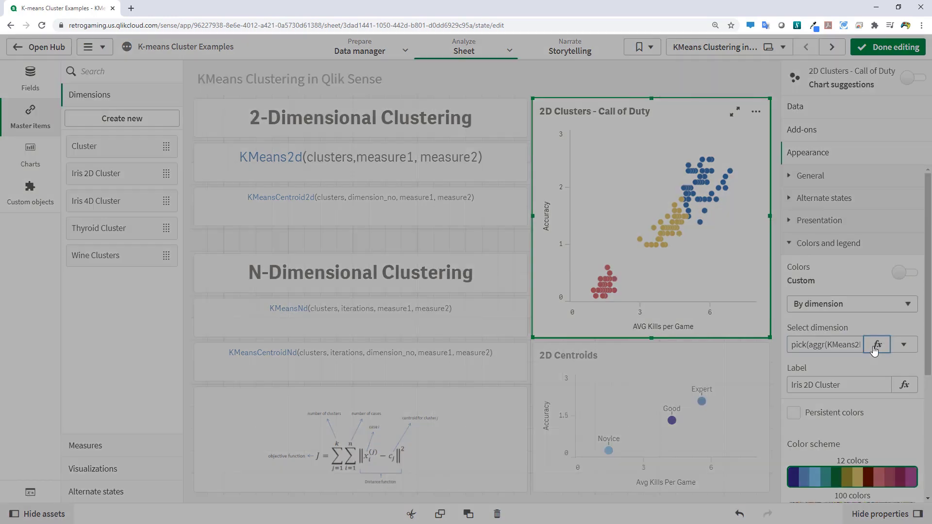